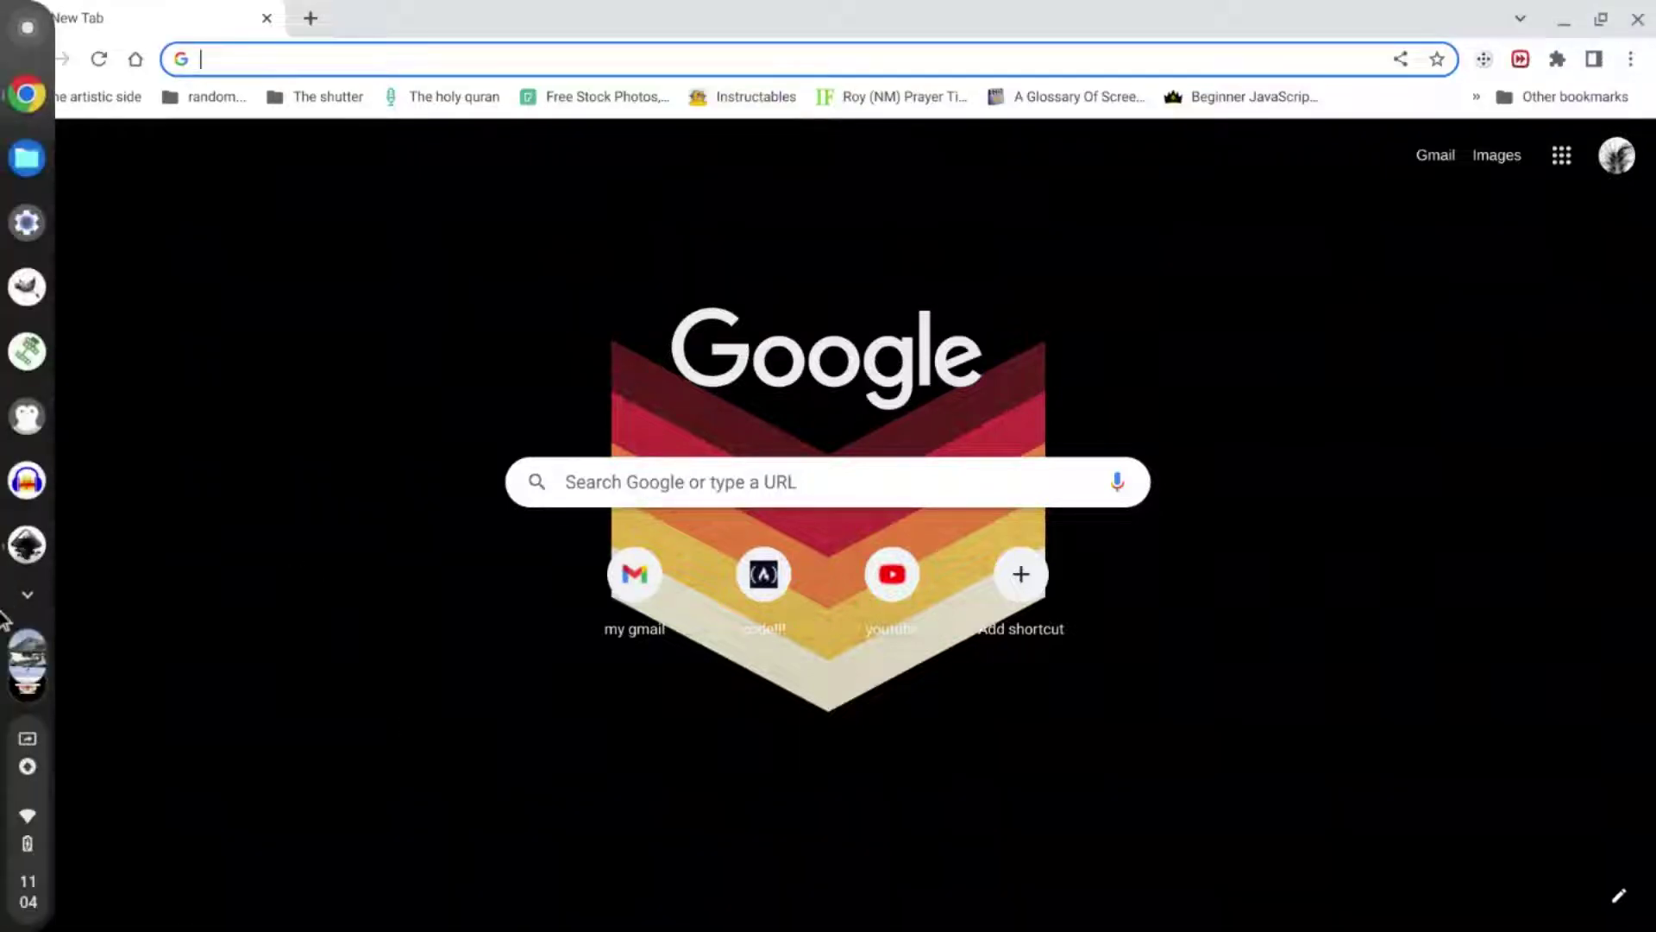
Switch from Chrome to the Inkscape drawing of the F-117 cut templates.
{"action": "left_click", "coordinate": [28, 549]}
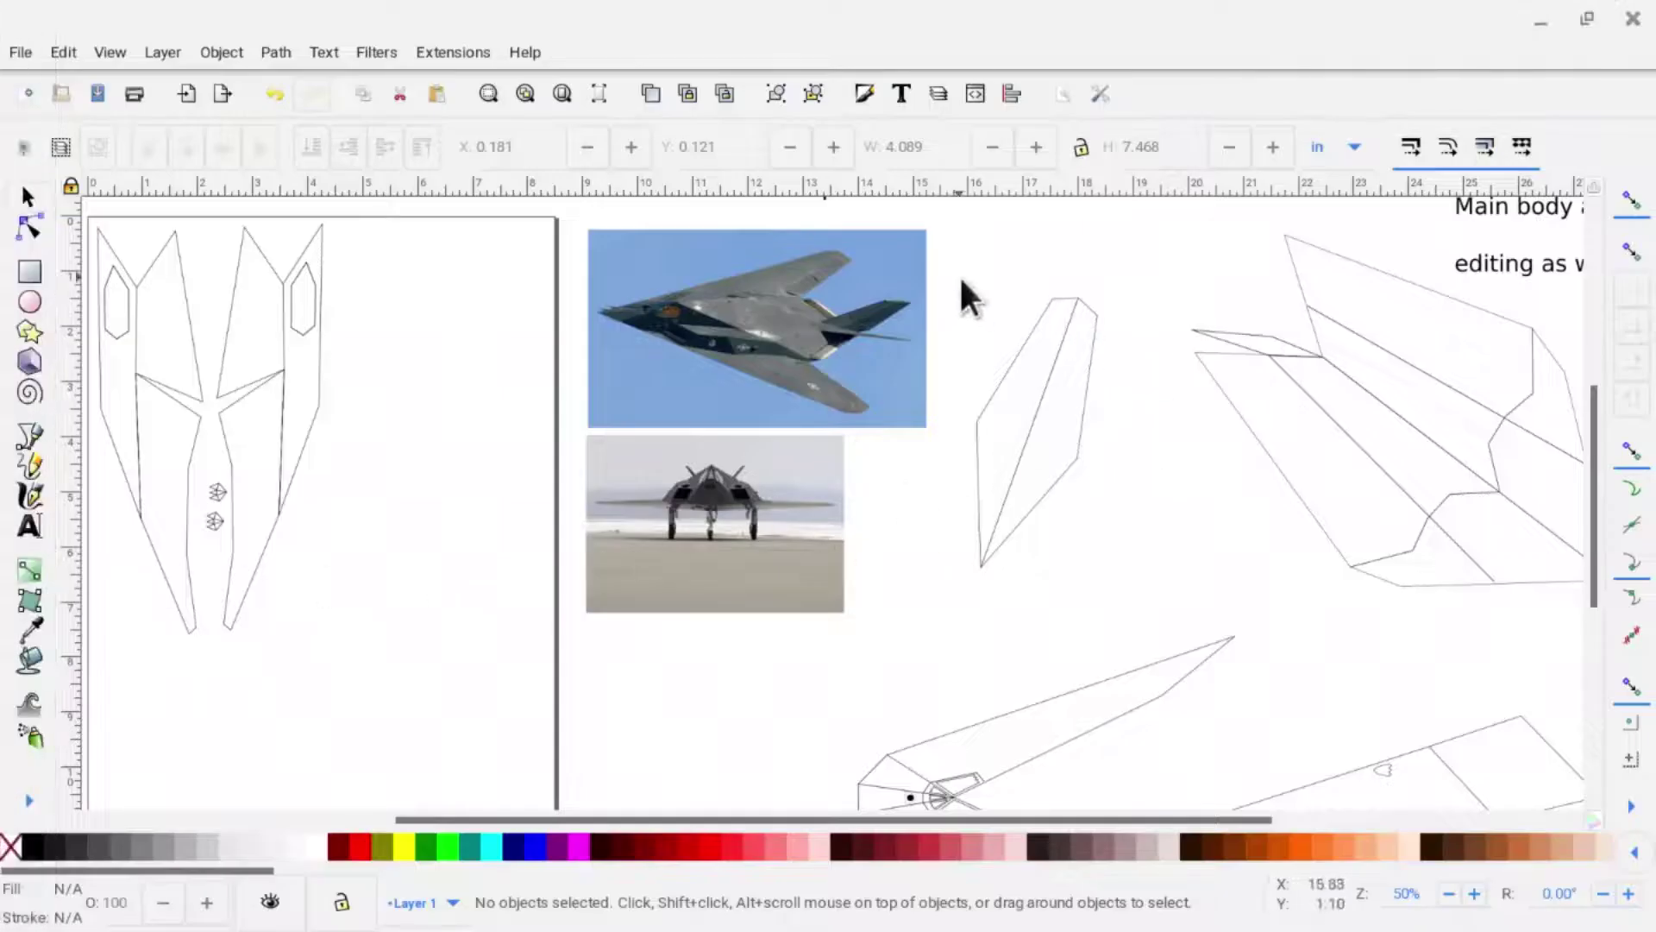
Rotate the narrow two-path panel about 20° and set it low beside the fuselage outline.
{"action": "left_click_drag", "start_coordinate": [946, 266], "coordinate": [1116, 591]}
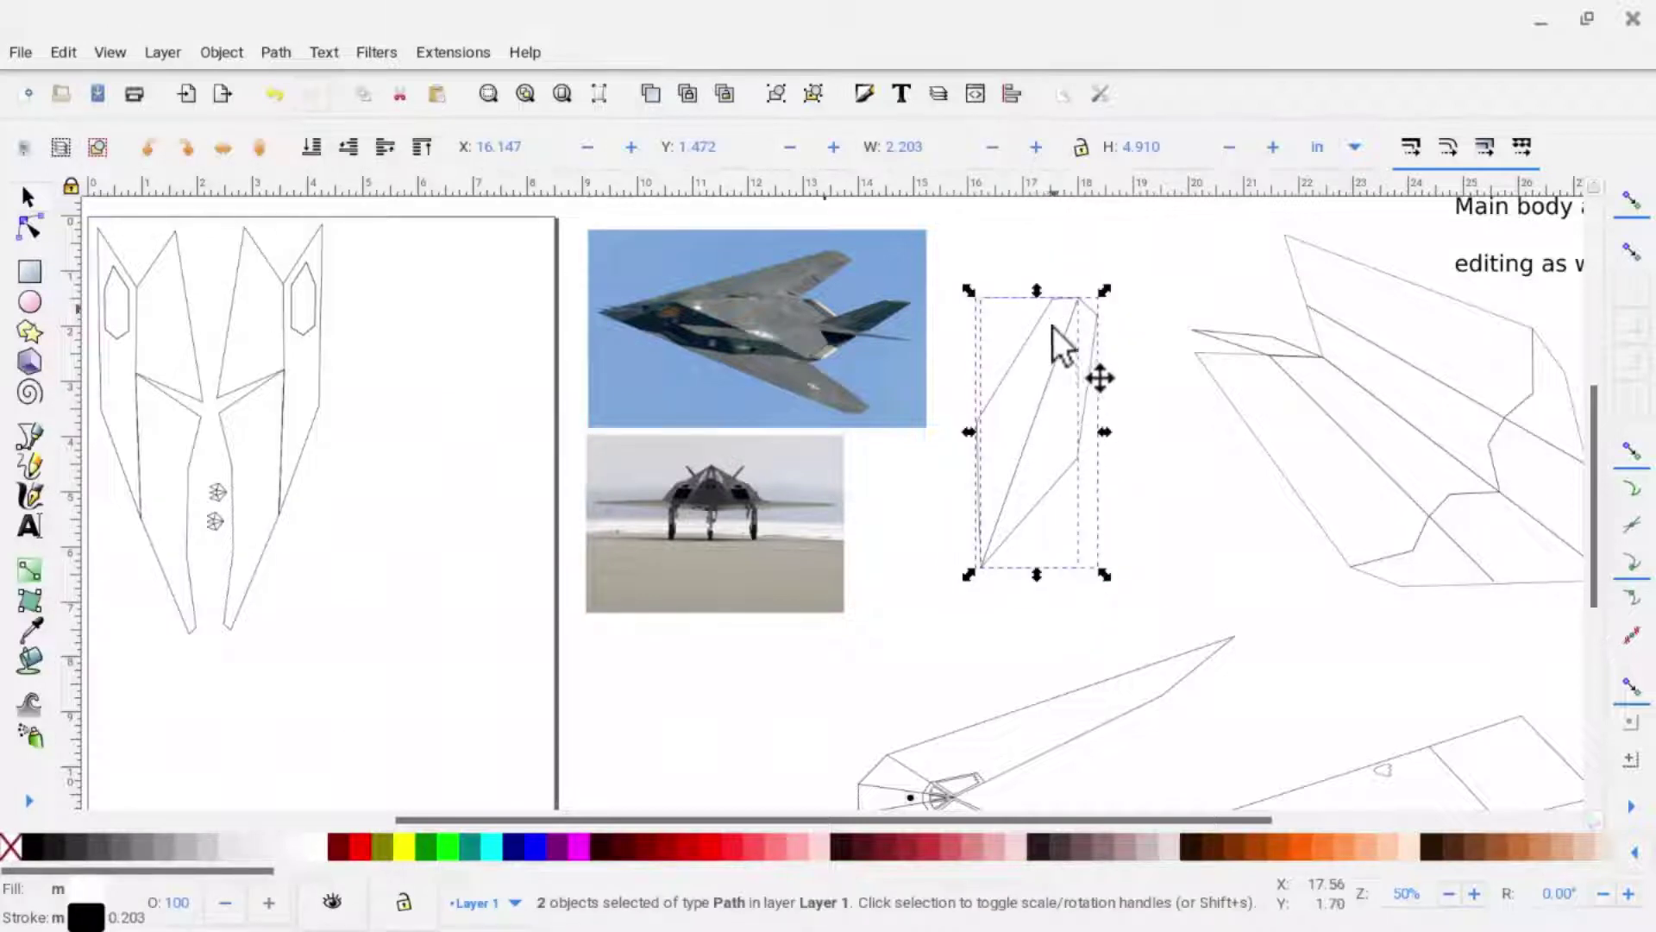
{"action": "left_click", "coordinate": [1076, 326]}
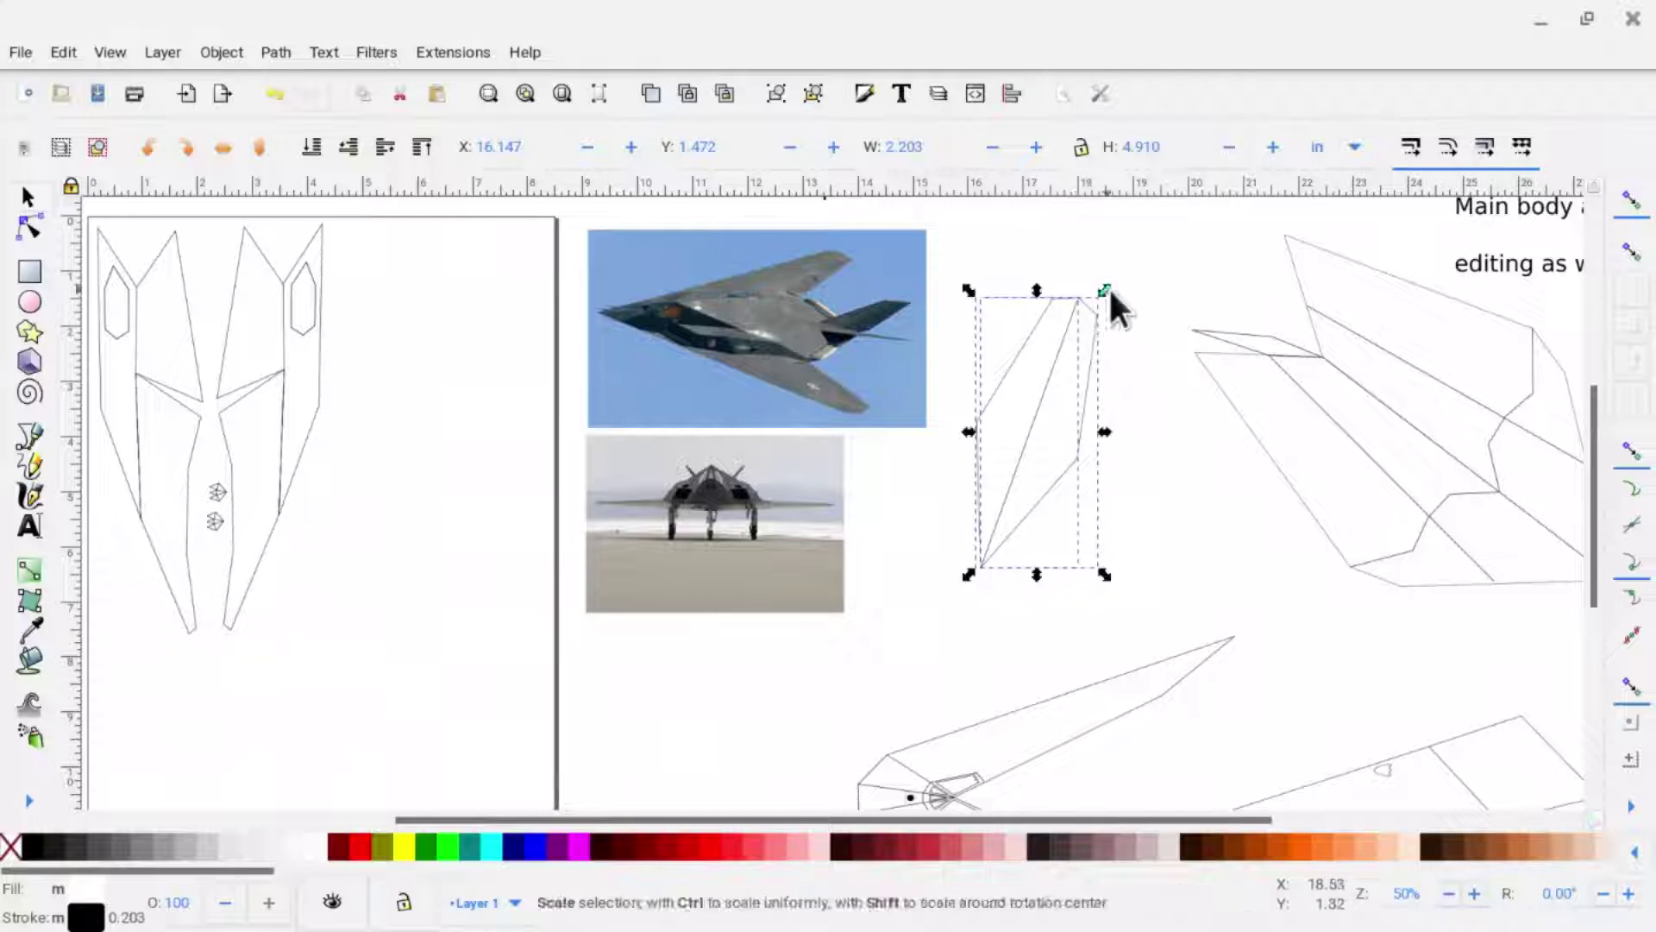
{"action": "left_click_drag", "start_coordinate": [1107, 287], "coordinate": [1047, 268]}
{"action": "left_click_drag", "start_coordinate": [1024, 421], "coordinate": [558, 574]}
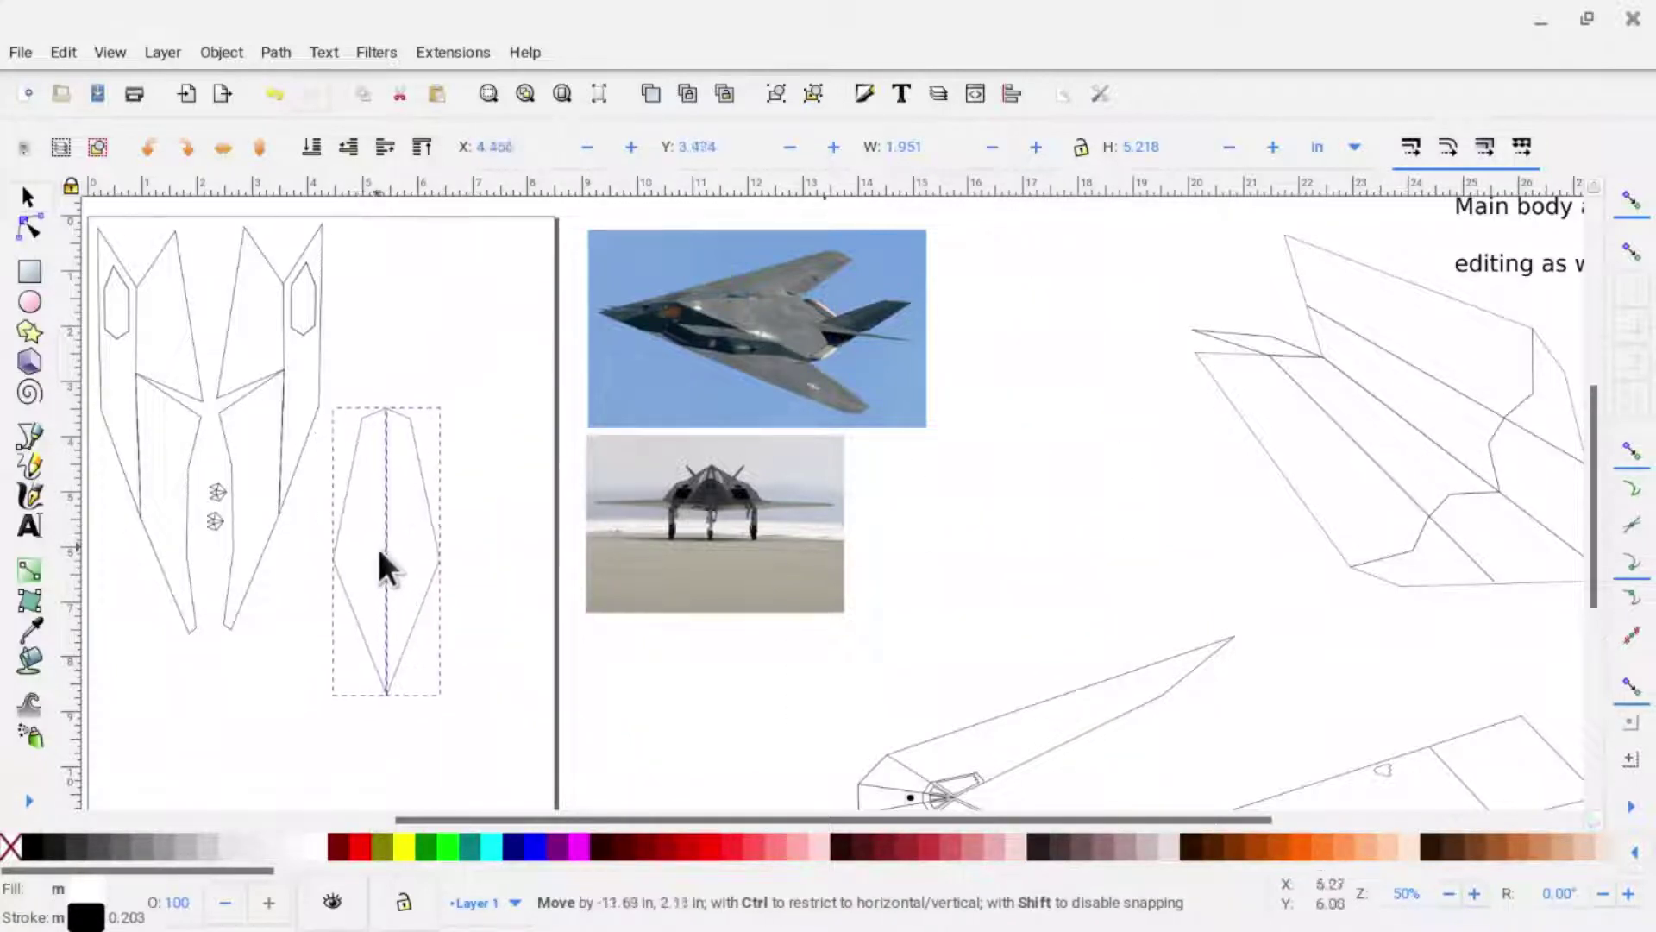
{"action": "mouse_move", "coordinate": [558, 574]}
{"action": "left_mouse_down"}
{"action": "mouse_move", "coordinate": [173, 579]}
{"action": "mouse_move", "coordinate": [142, 428]}
{"action": "left_mouse_up"}
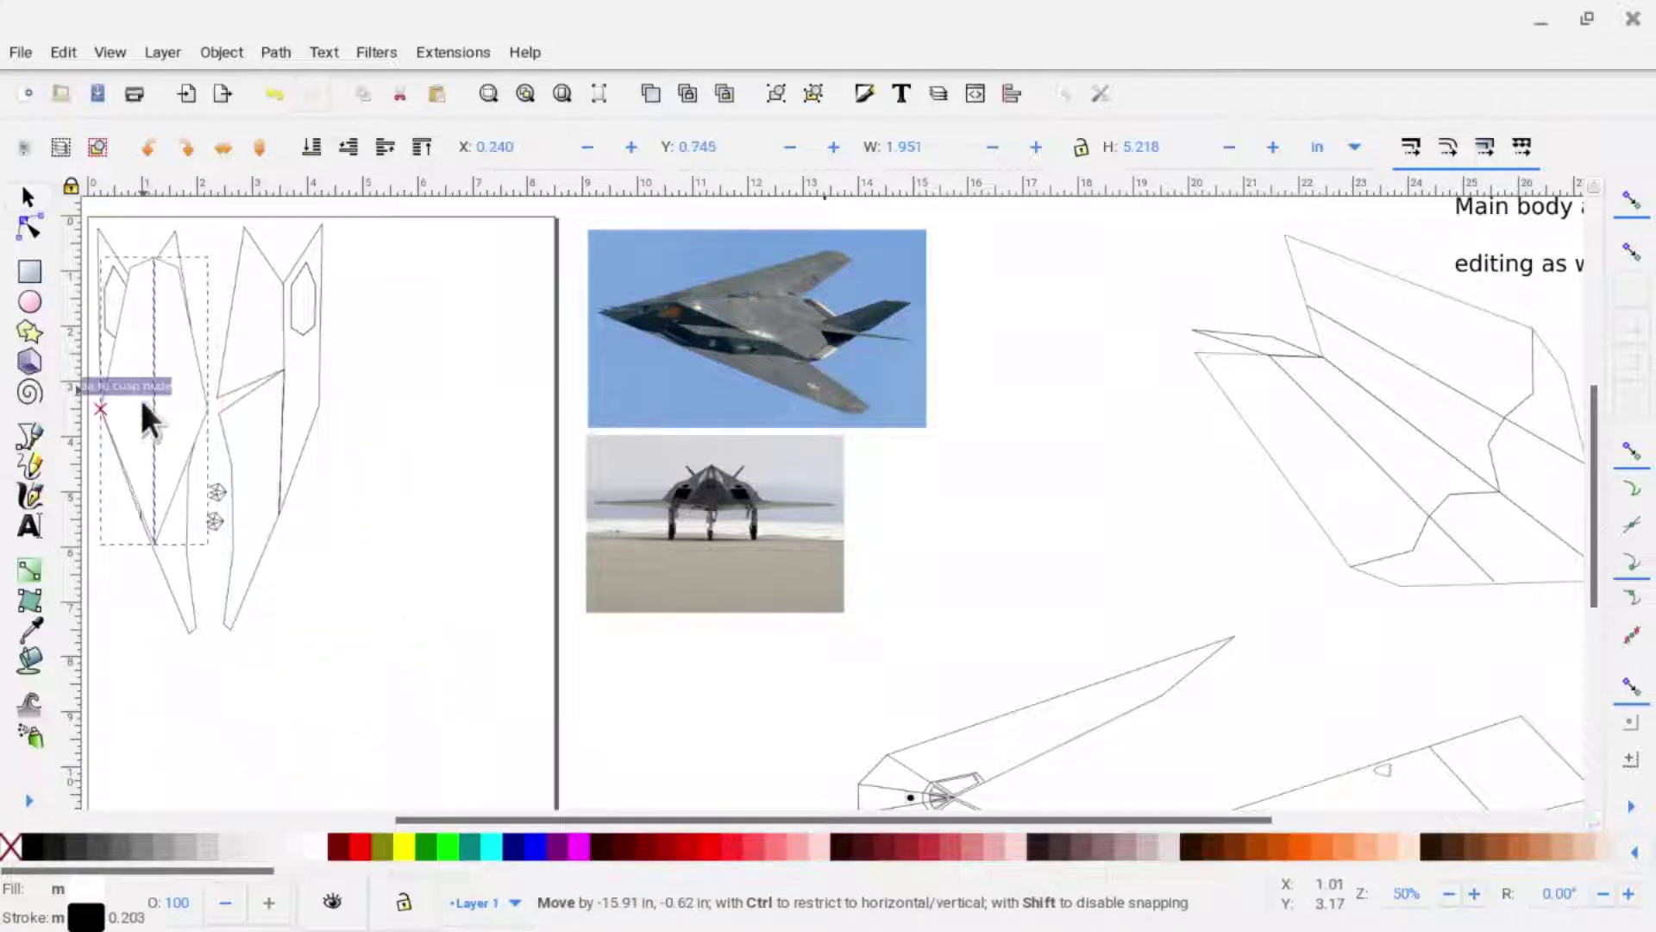
{"action": "left_click_drag", "start_coordinate": [142, 426], "coordinate": [420, 412]}
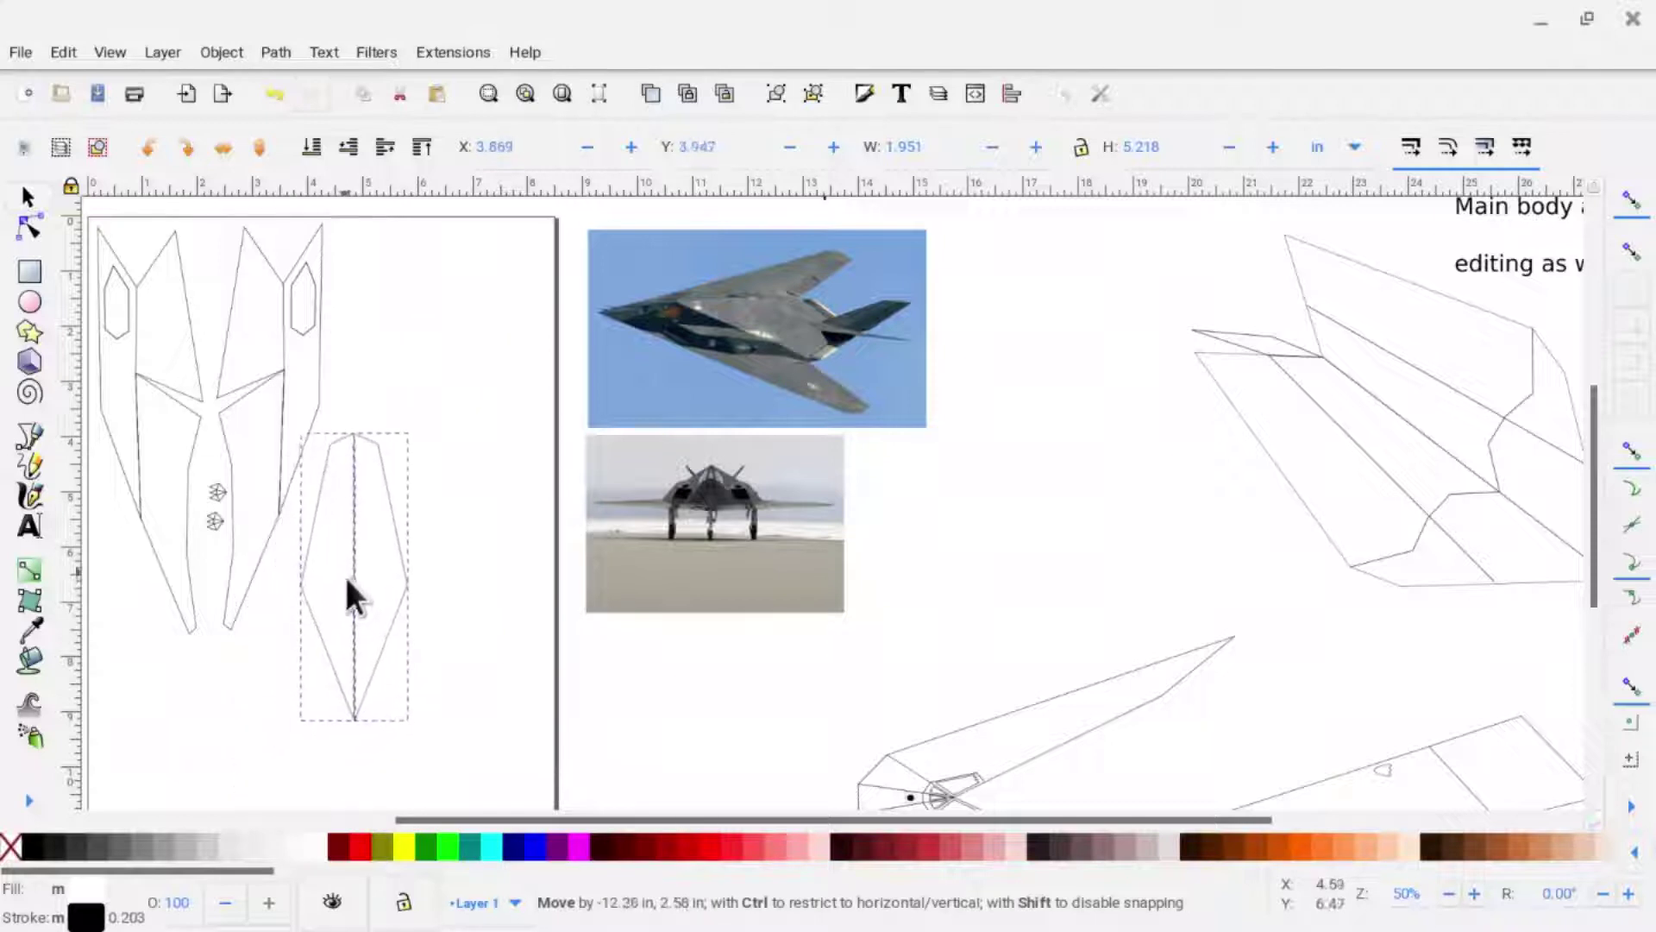
{"action": "left_click_drag", "start_coordinate": [421, 412], "coordinate": [396, 637]}
{"action": "scroll", "coordinate": [397, 636], "scroll_direction": "down", "scroll_amount": 1}
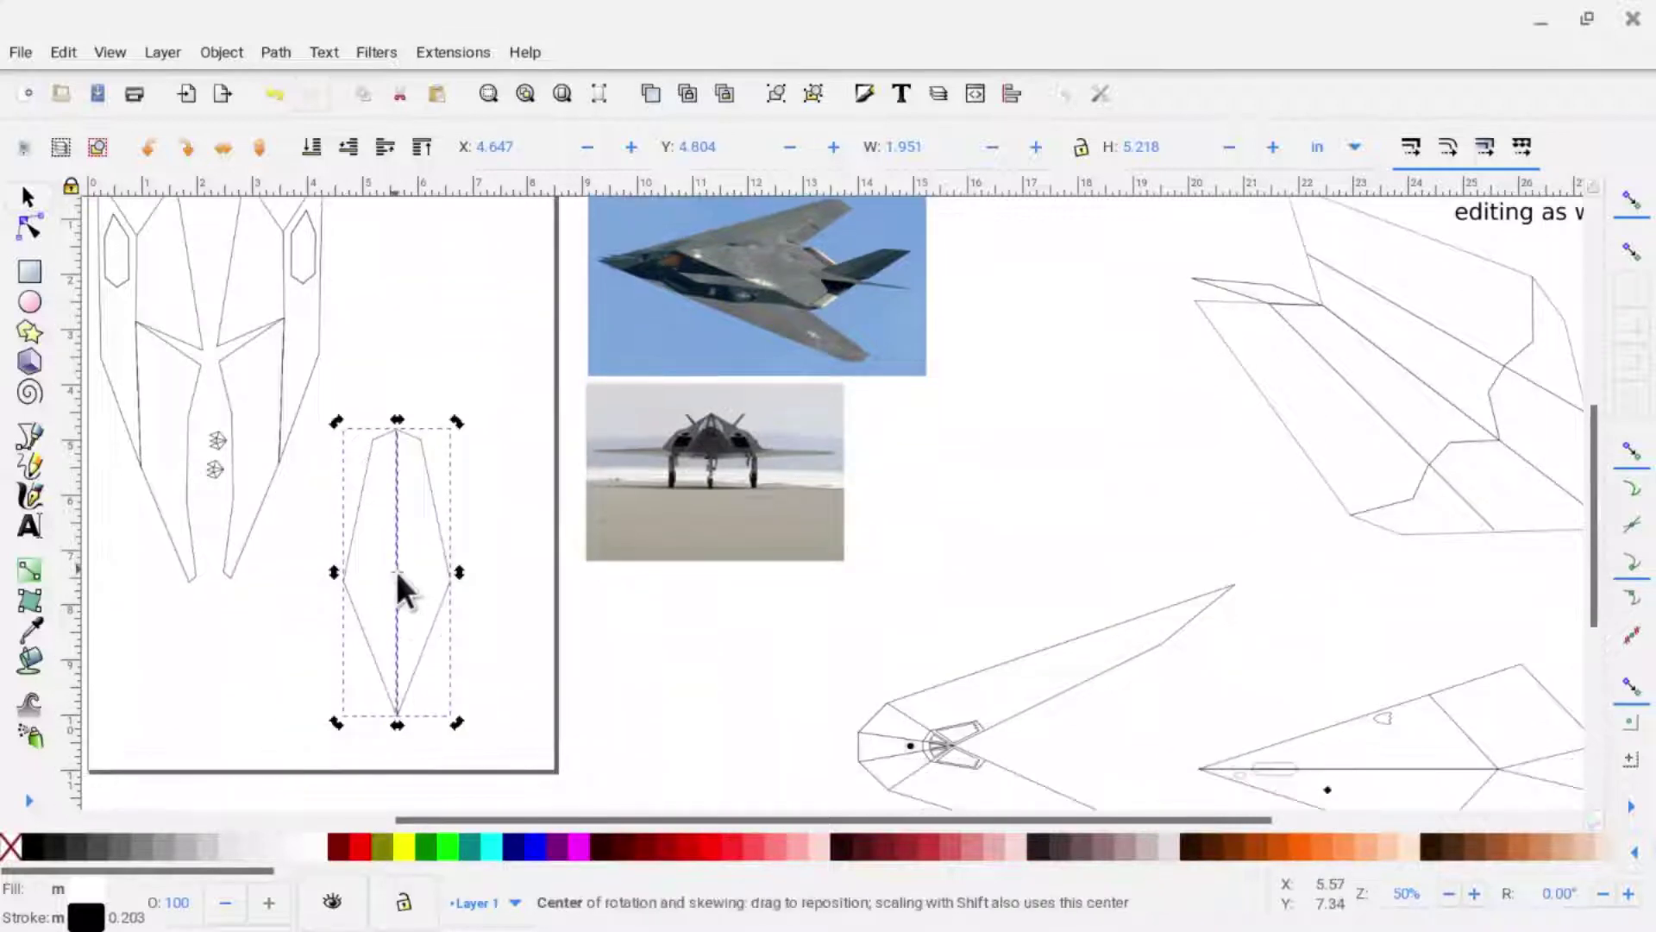
{"action": "mouse_move", "coordinate": [397, 618]}
{"action": "left_mouse_down"}
{"action": "mouse_move", "coordinate": [129, 732]}
{"action": "mouse_move", "coordinate": [144, 713]}
{"action": "left_mouse_up"}
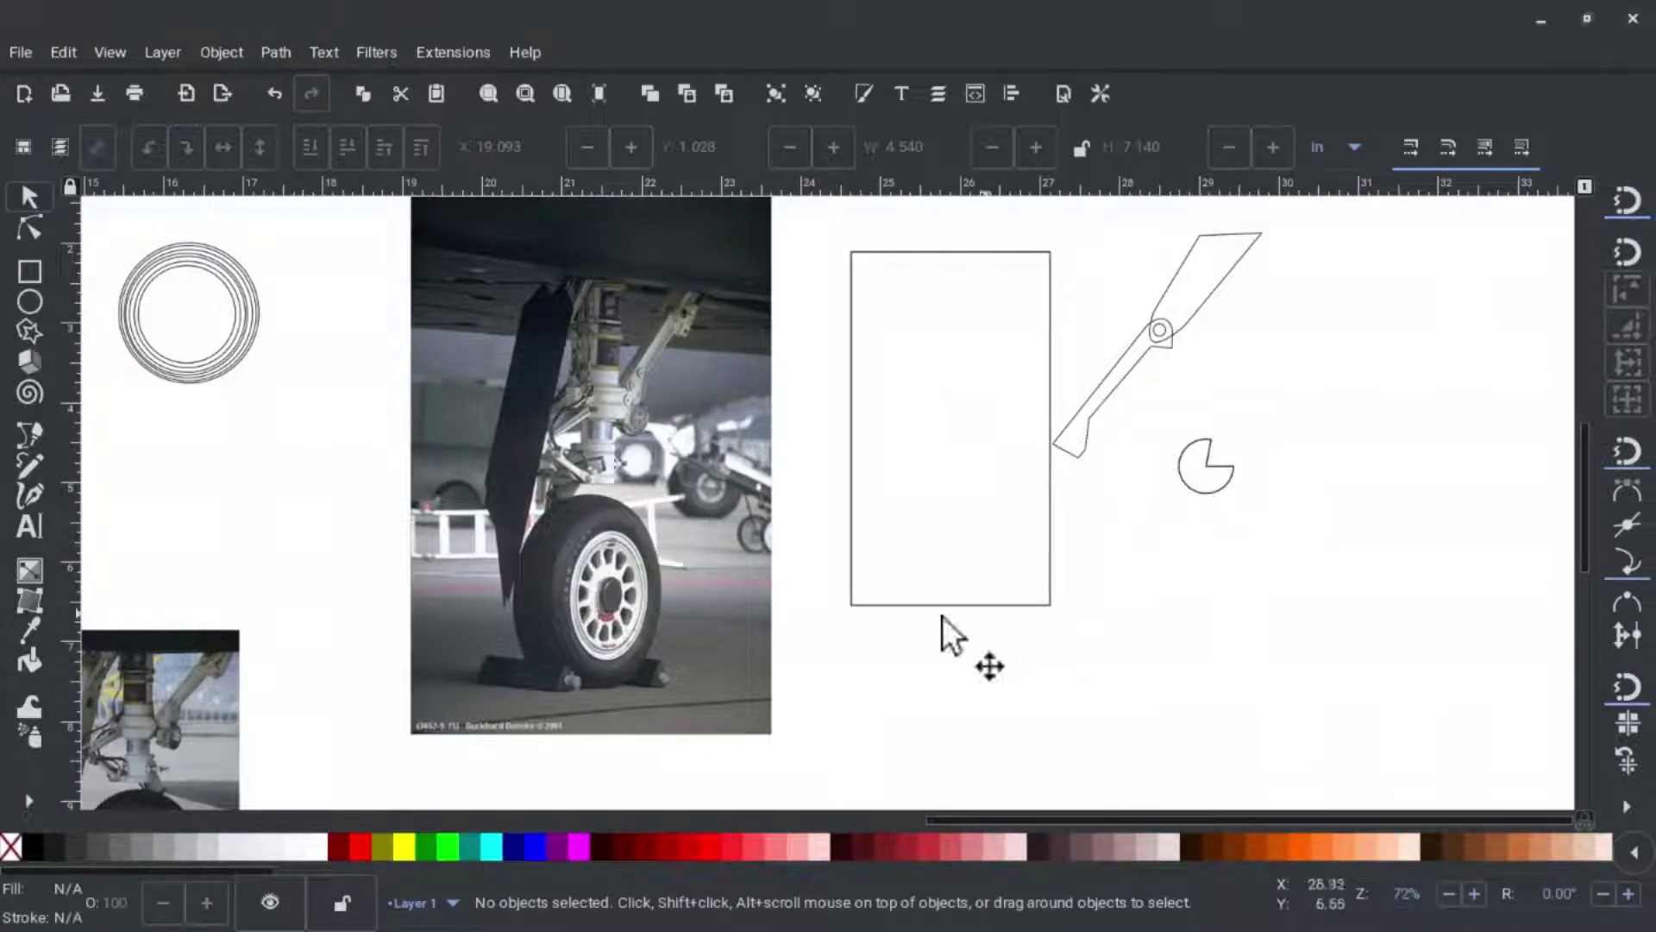
Draw a long, thin rectangle under the tall rectangle and reduce its height.
{"action": "key", "text": "r"}
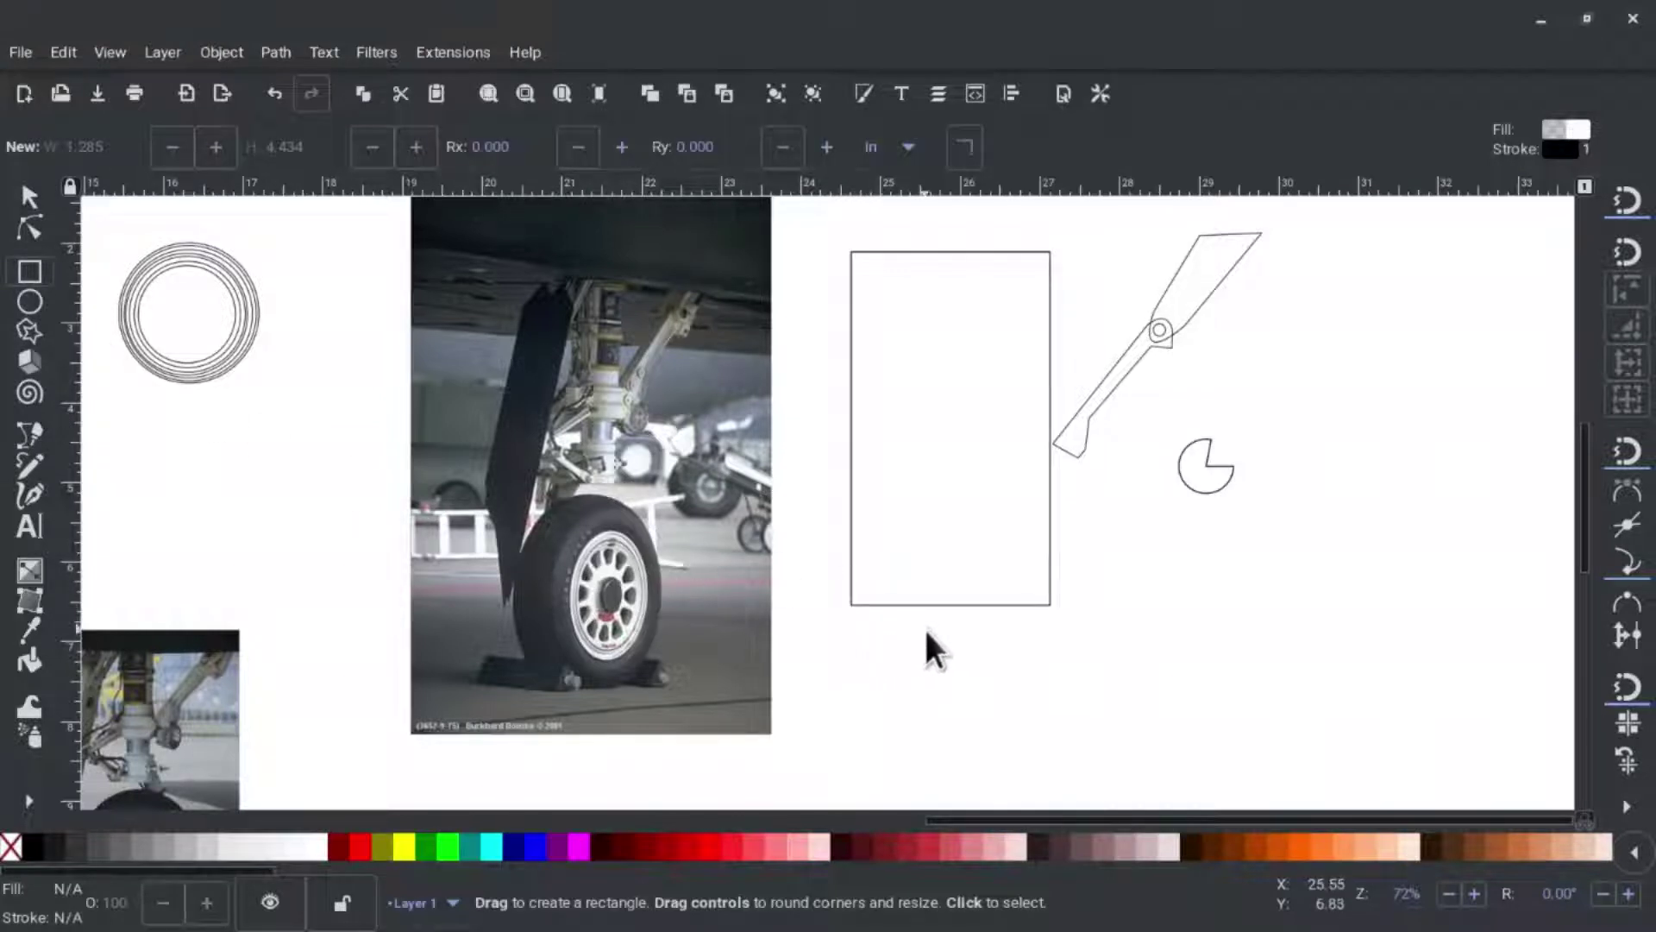
{"action": "mouse_move", "coordinate": [921, 627]}
{"action": "left_mouse_down"}
{"action": "mouse_move", "coordinate": [965, 661]}
{"action": "mouse_move", "coordinate": [1305, 682]}
{"action": "left_mouse_up"}
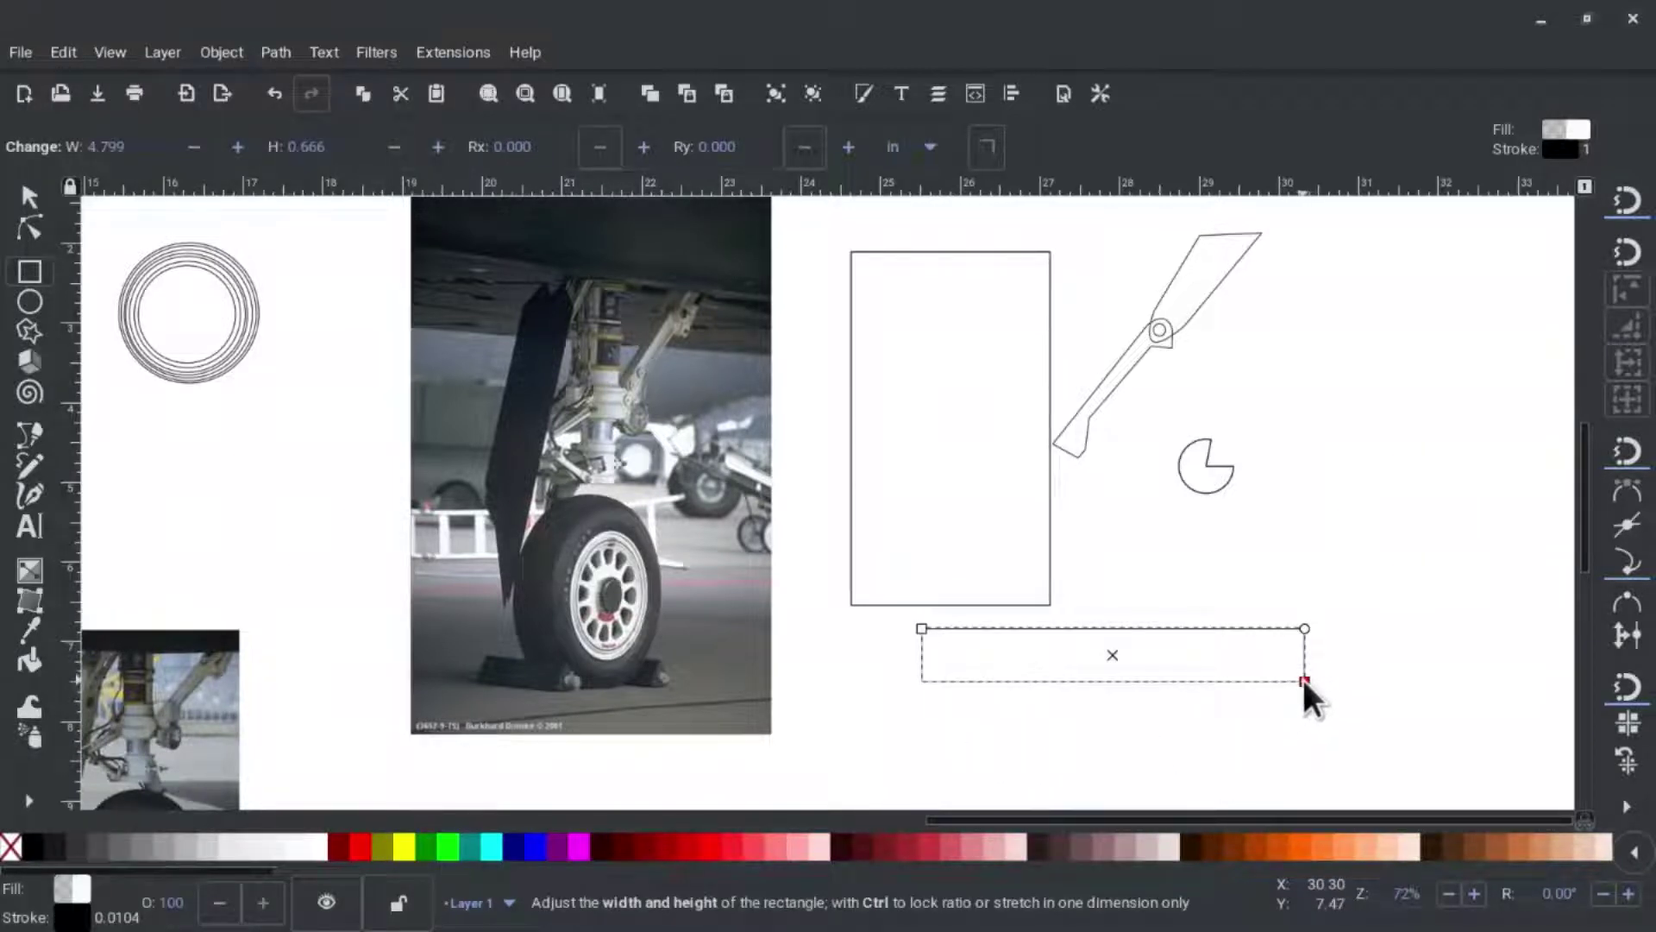
{"action": "left_click_drag", "start_coordinate": [1303, 680], "coordinate": [1307, 663]}
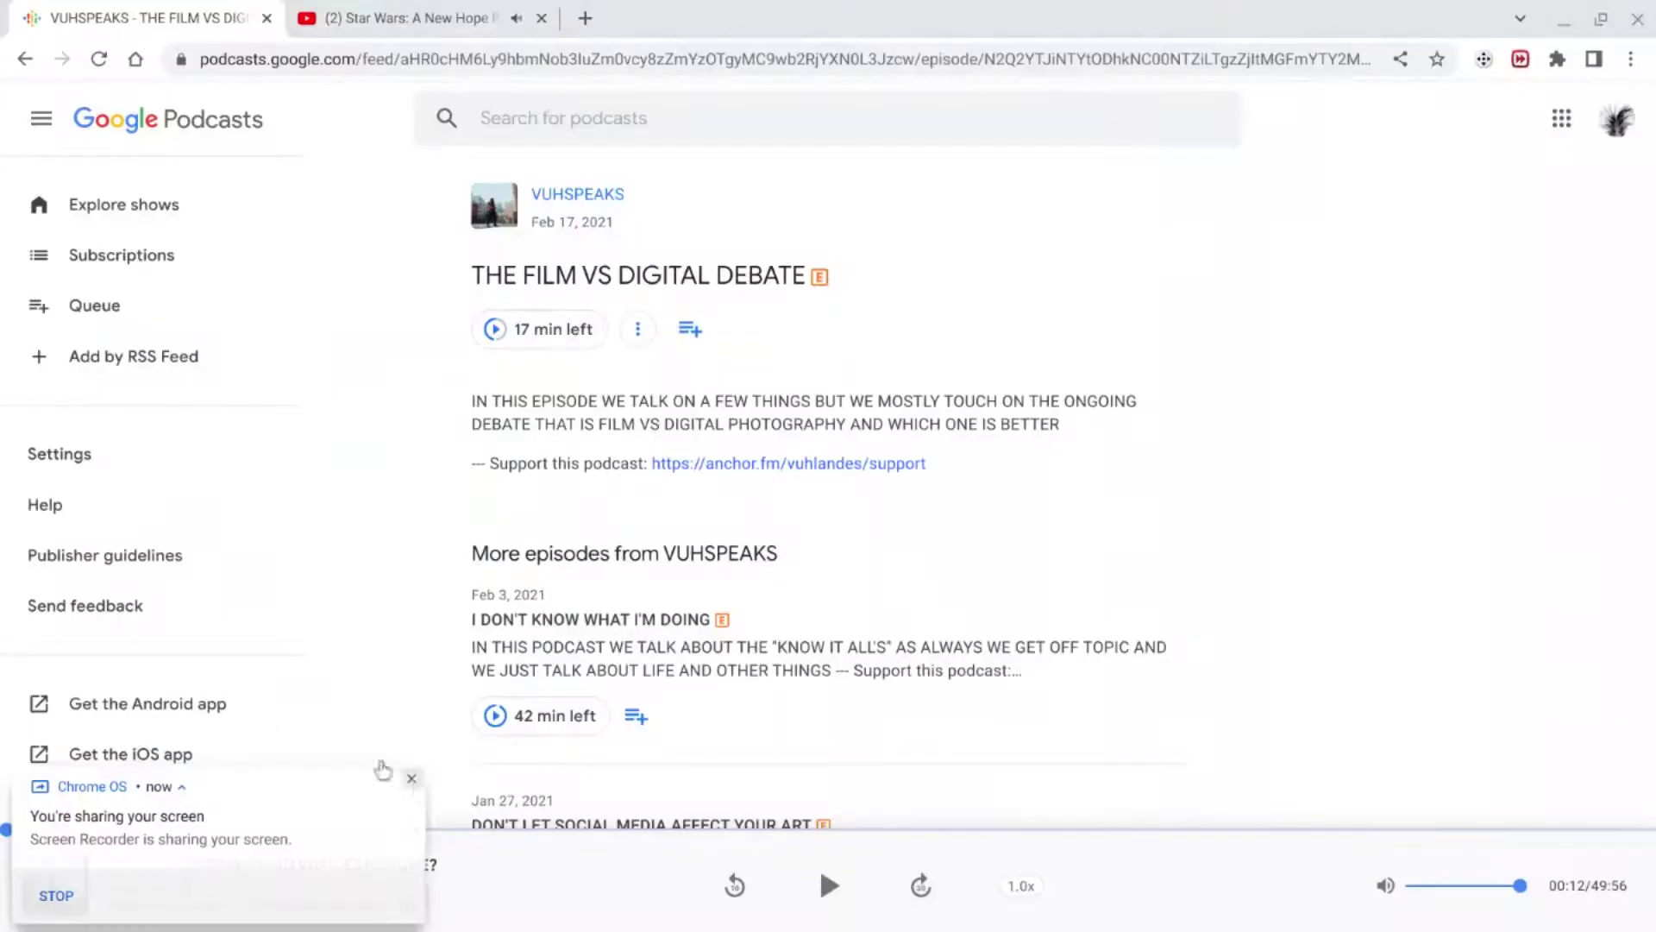
{"action": "left_click", "coordinate": [28, 507]}
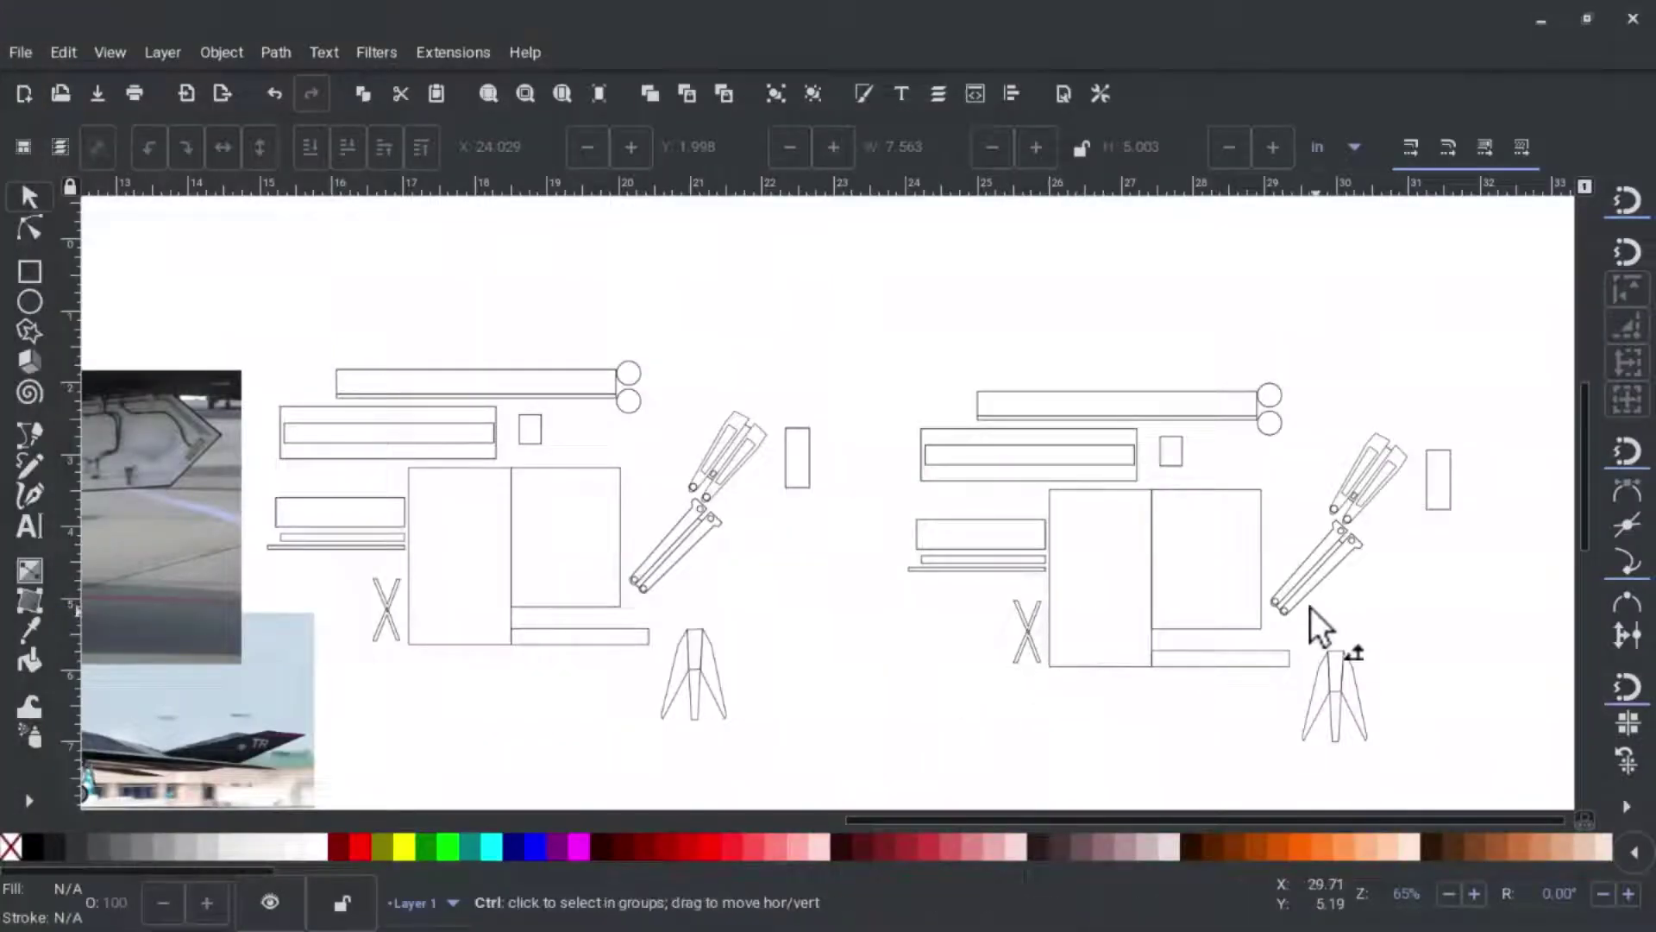
{"action": "scroll", "coordinate": [1311, 606], "scroll_direction": "down", "scroll_amount": 2}
{"action": "scroll", "coordinate": [1198, 620], "scroll_direction": "down", "scroll_amount": 3}
{"action": "scroll", "coordinate": [925, 608], "scroll_direction": "up", "scroll_amount": 1}
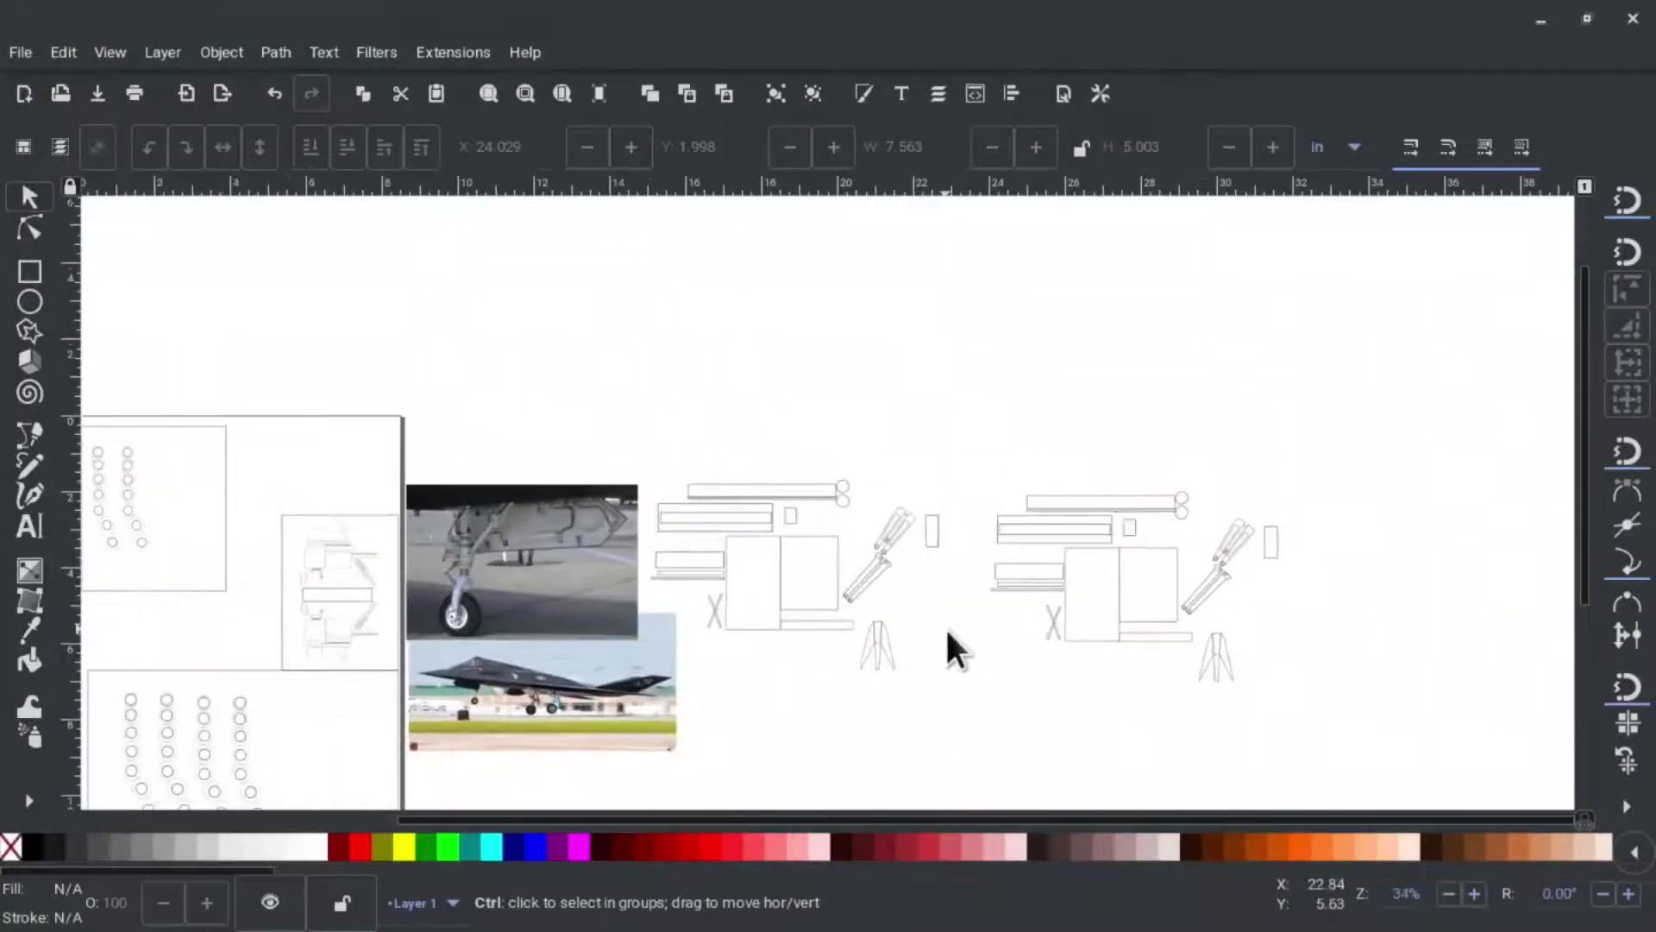
{"action": "scroll", "coordinate": [950, 627], "scroll_direction": "up", "scroll_amount": 3}
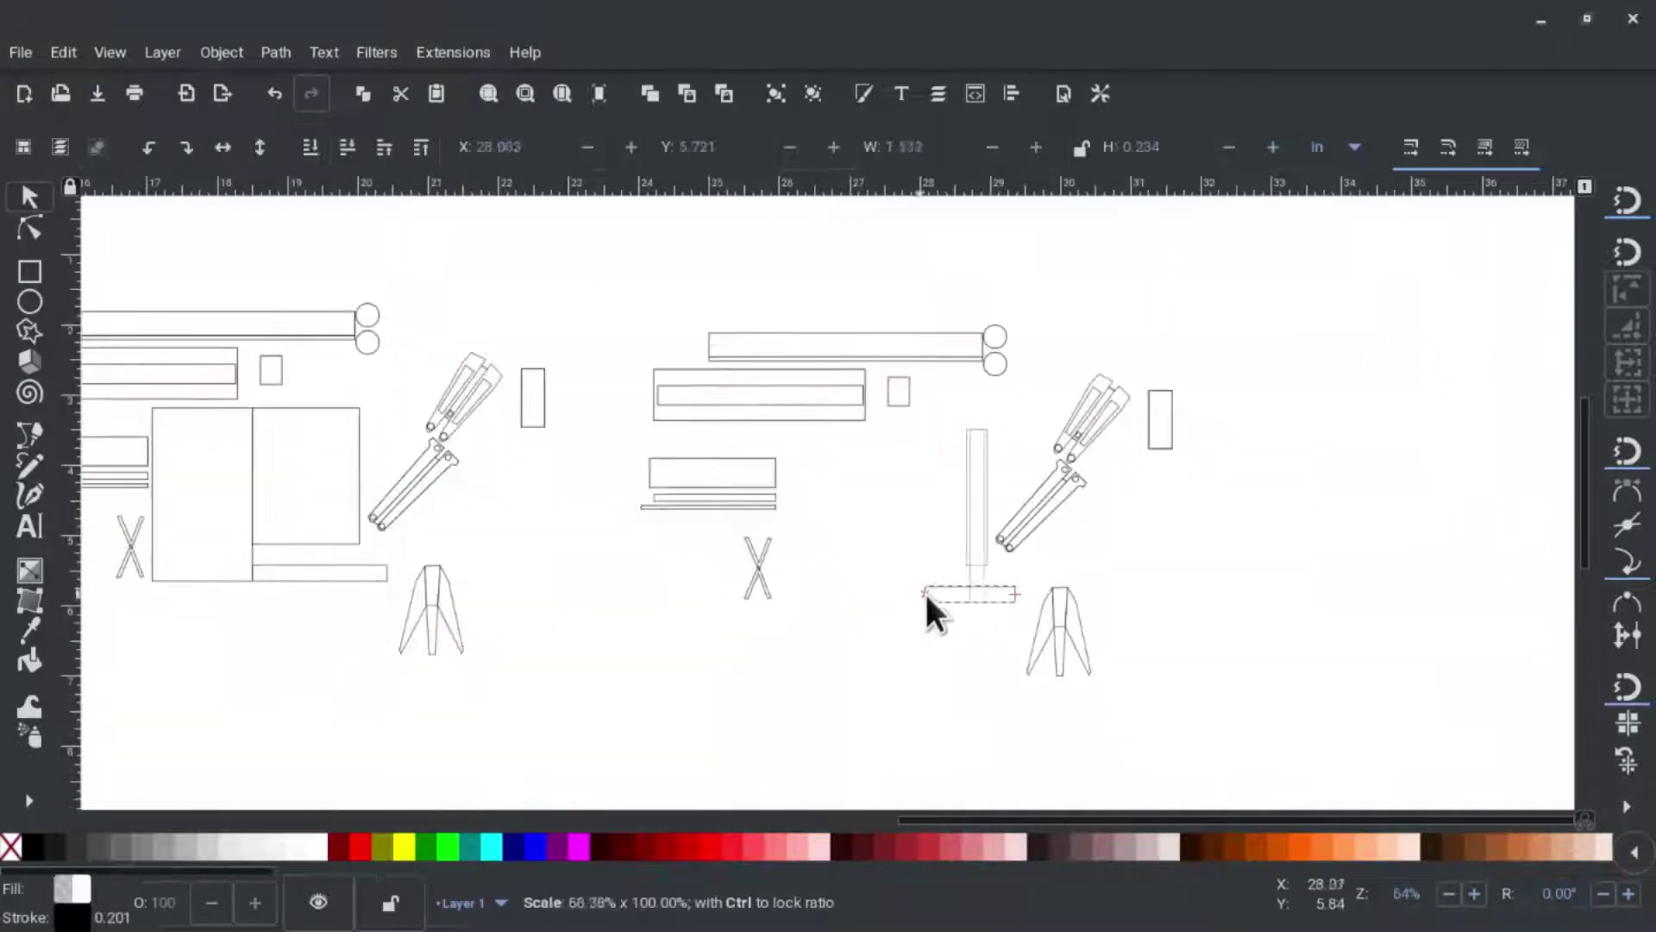
Narrow the small rectangle under the strut, then deselect it.
{"action": "left_click_drag", "start_coordinate": [925, 605], "coordinate": [964, 608]}
{"action": "mouse_move", "coordinate": [963, 609]}
{"action": "left_mouse_down"}
{"action": "mouse_move", "coordinate": [999, 608]}
{"action": "mouse_move", "coordinate": [986, 592]}
{"action": "left_mouse_up"}
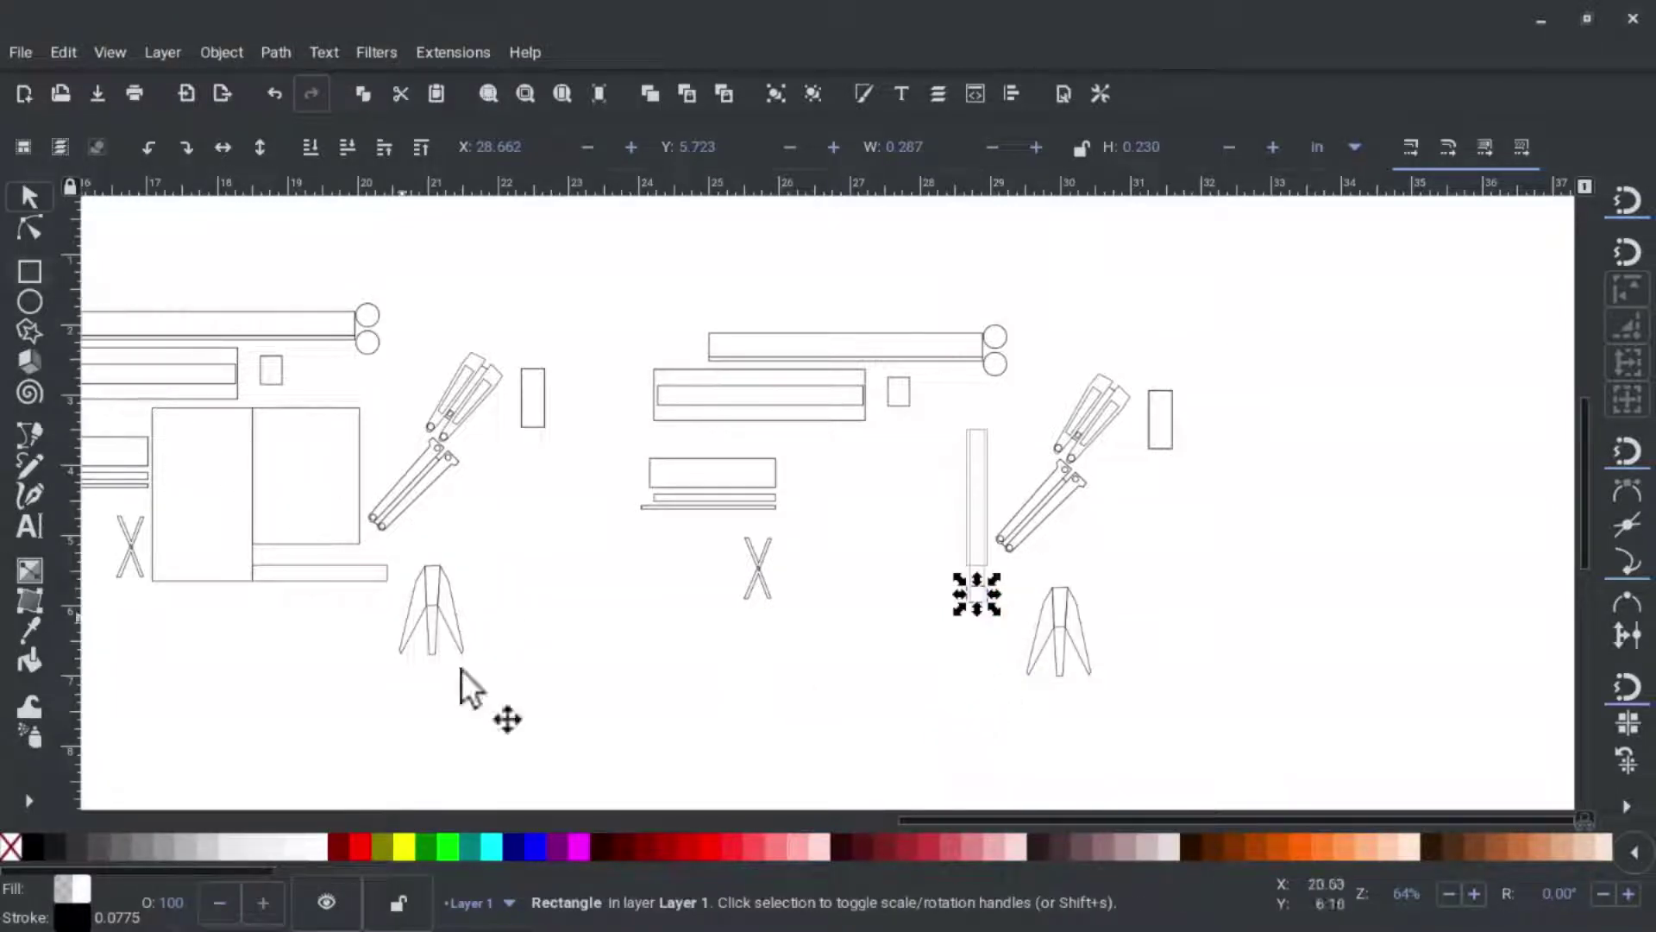
{"action": "left_click", "coordinate": [968, 728]}
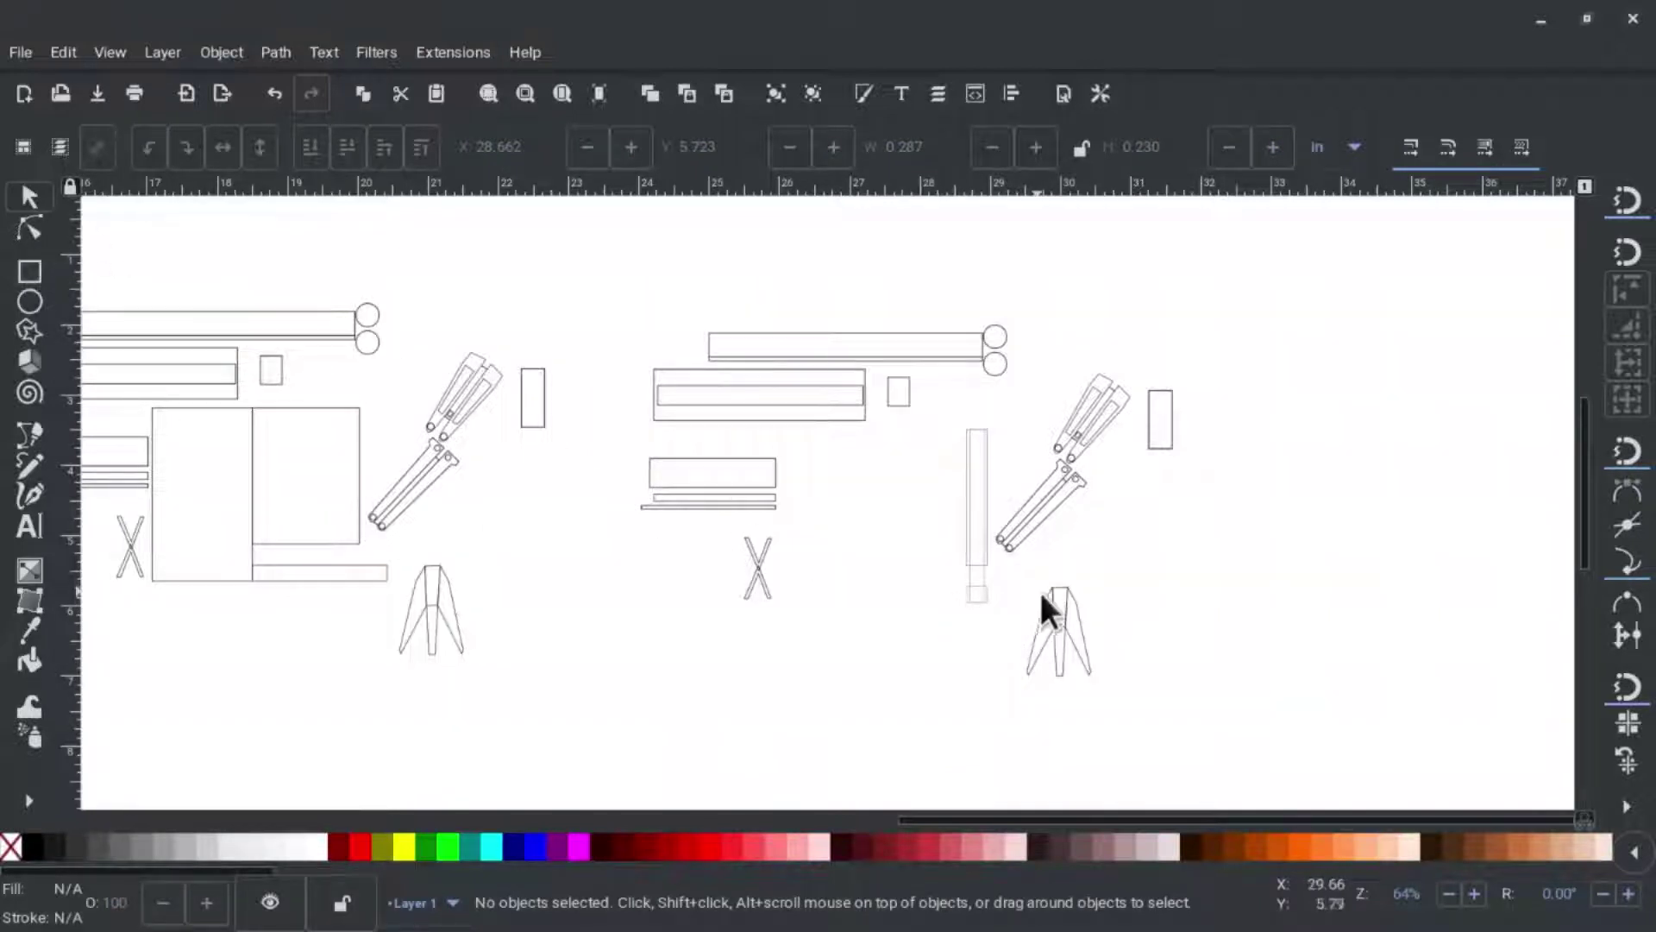
Rotate the tripod strut about 23° and fit the tapered tip under the long strut.
{"action": "mouse_move", "coordinate": [1024, 580]}
{"action": "left_mouse_down"}
{"action": "mouse_move", "coordinate": [1112, 699]}
{"action": "mouse_move", "coordinate": [1004, 622]}
{"action": "left_mouse_up"}
{"action": "left_click", "coordinate": [1017, 631]}
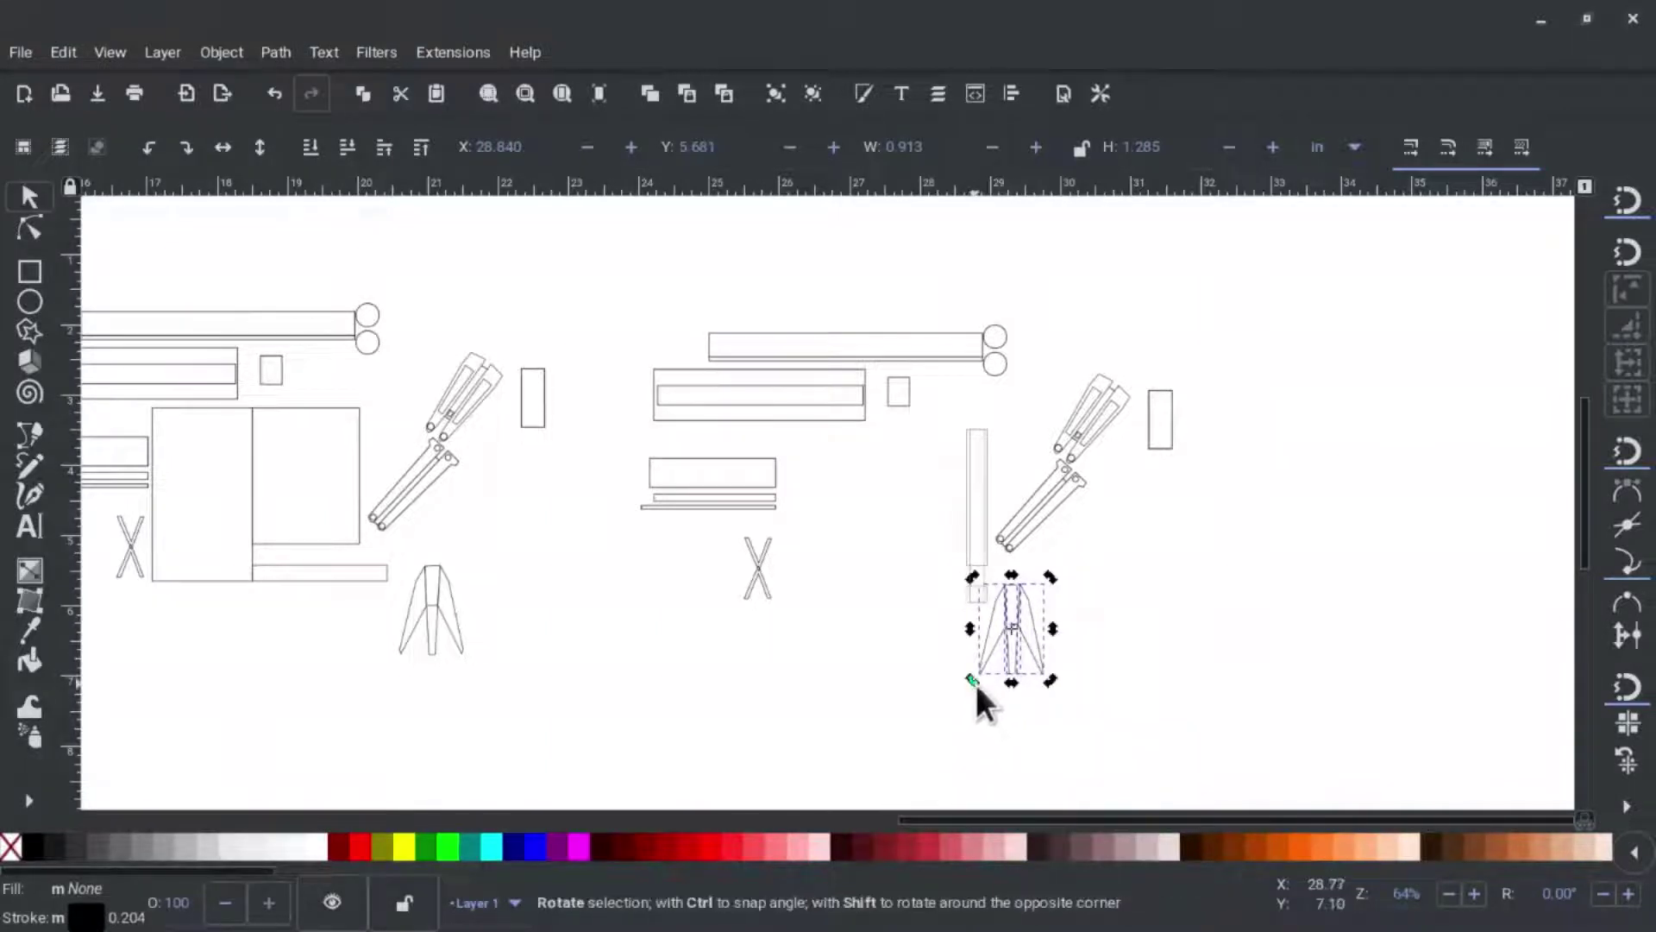
{"action": "left_click_drag", "start_coordinate": [975, 685], "coordinate": [1011, 703]}
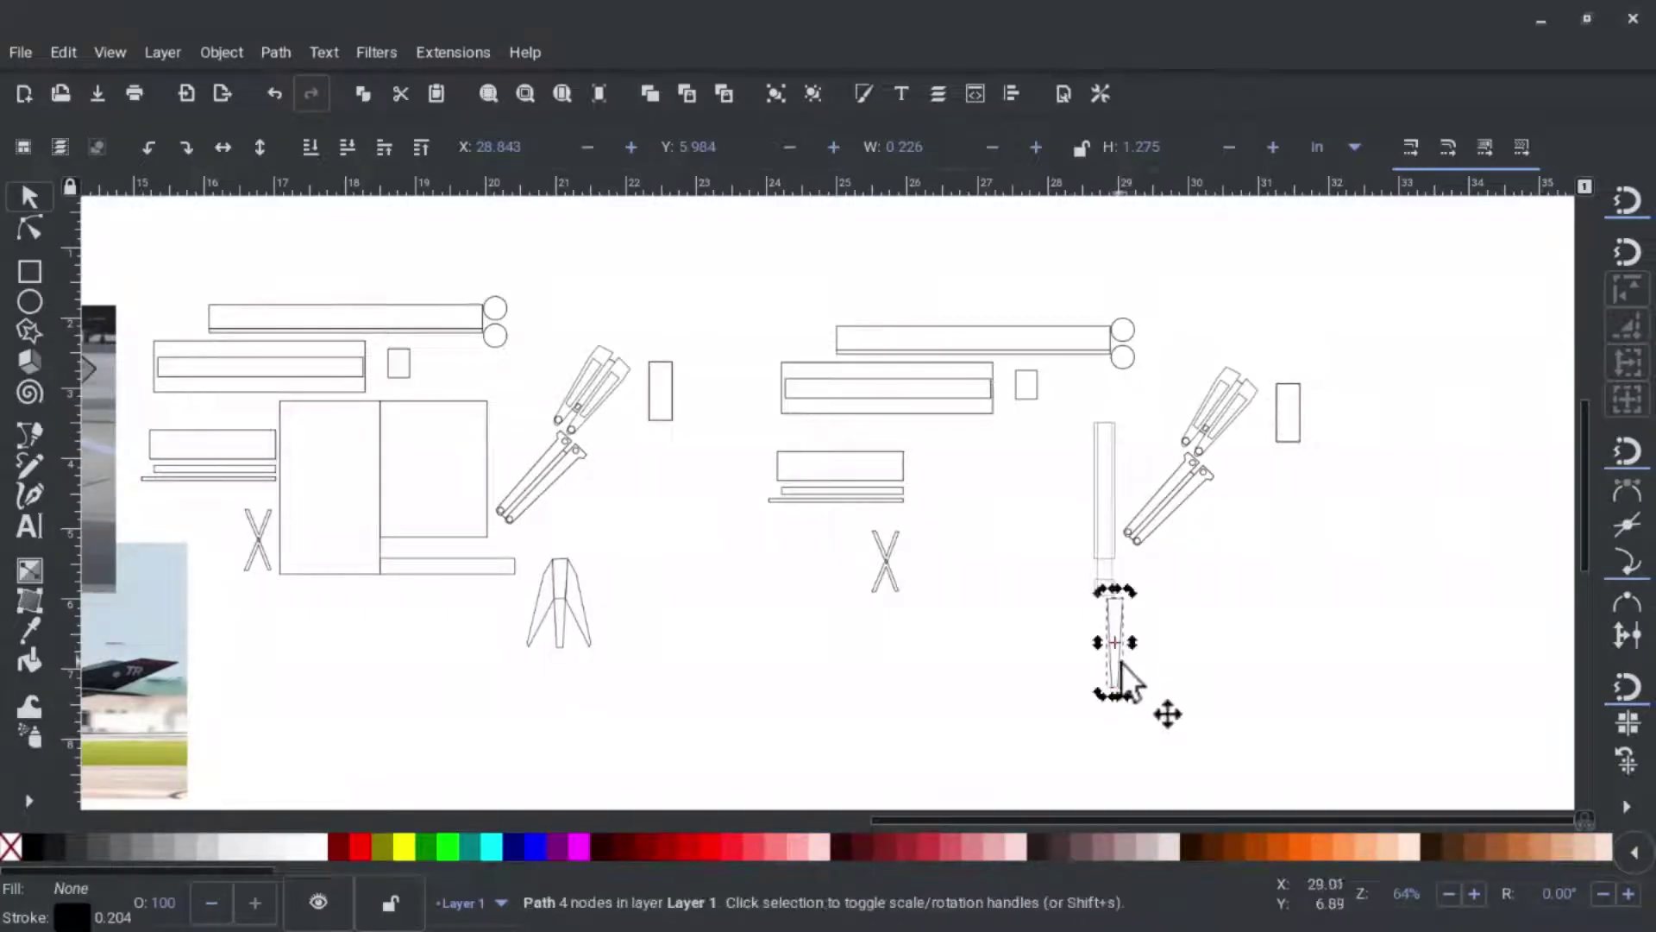
{"action": "left_click_drag", "start_coordinate": [1116, 673], "coordinate": [1113, 657]}
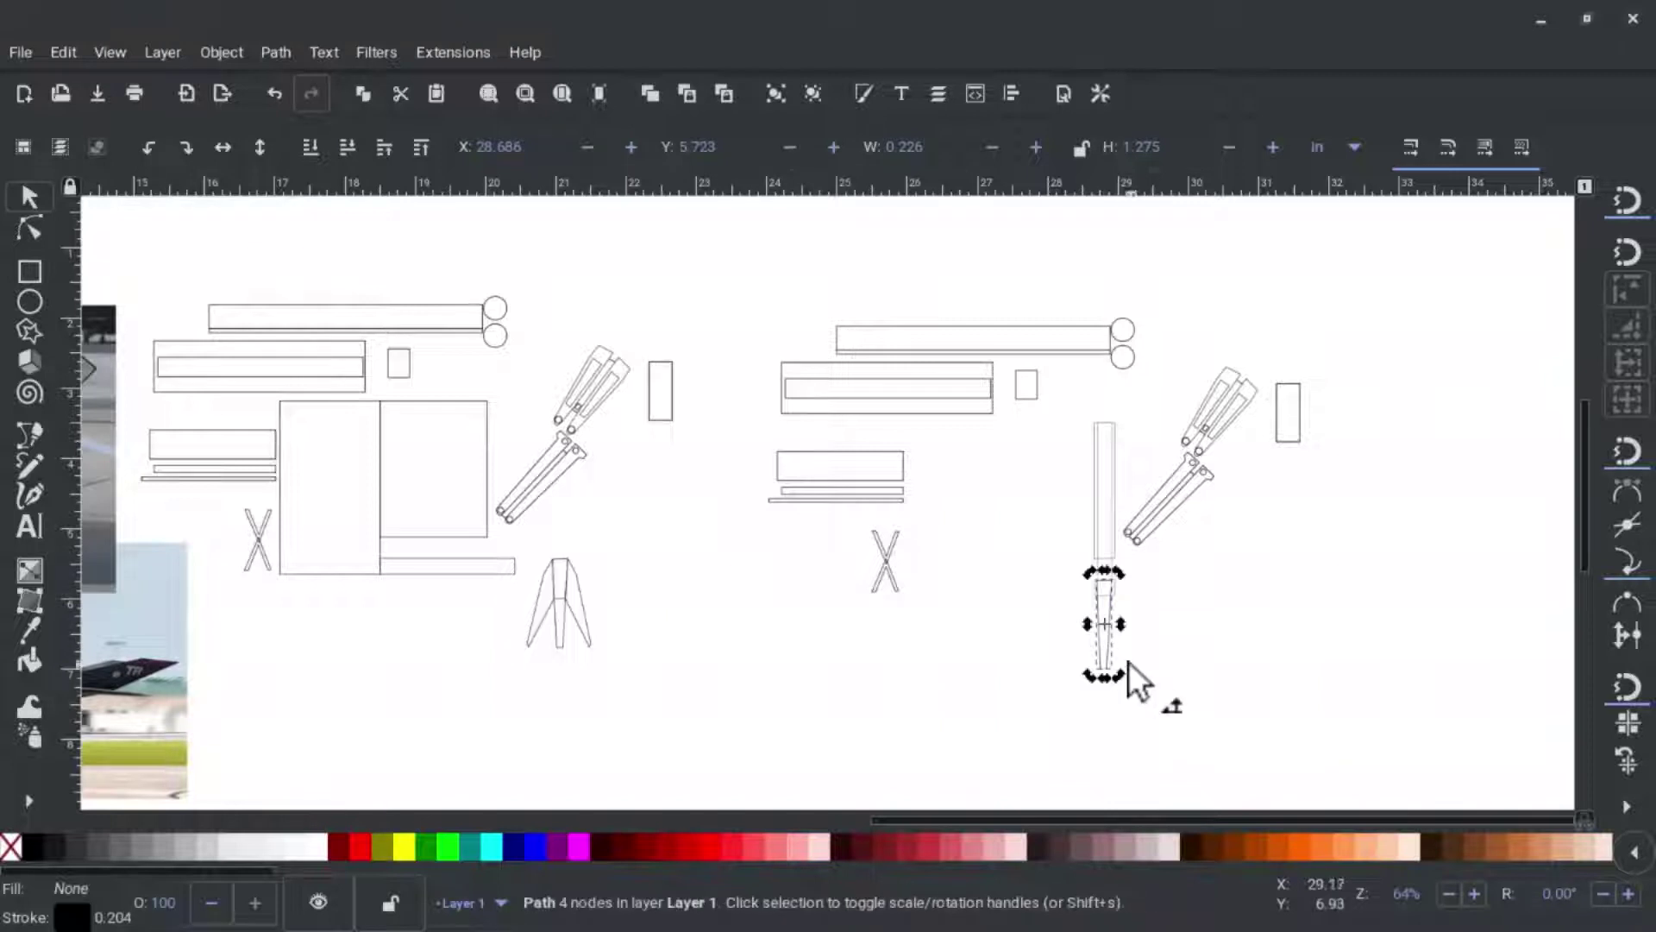
{"action": "left_click", "coordinate": [1203, 569]}
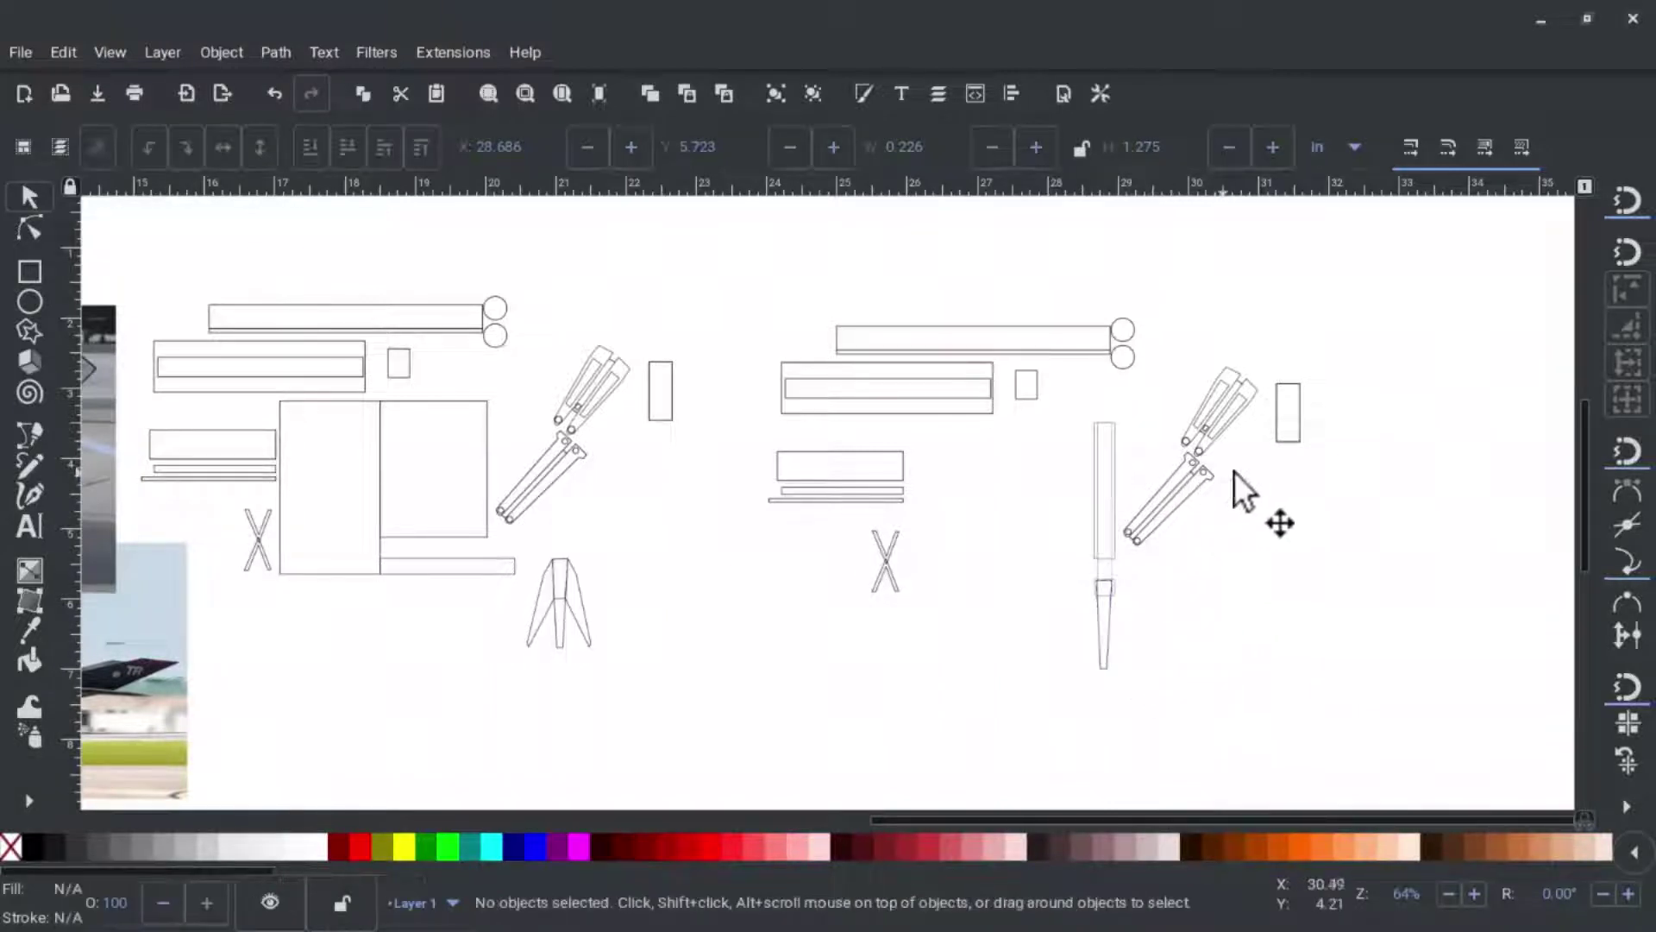
Remove the extra lower arm and check the small circle at the arm's end.
{"action": "left_click", "coordinate": [1192, 511]}
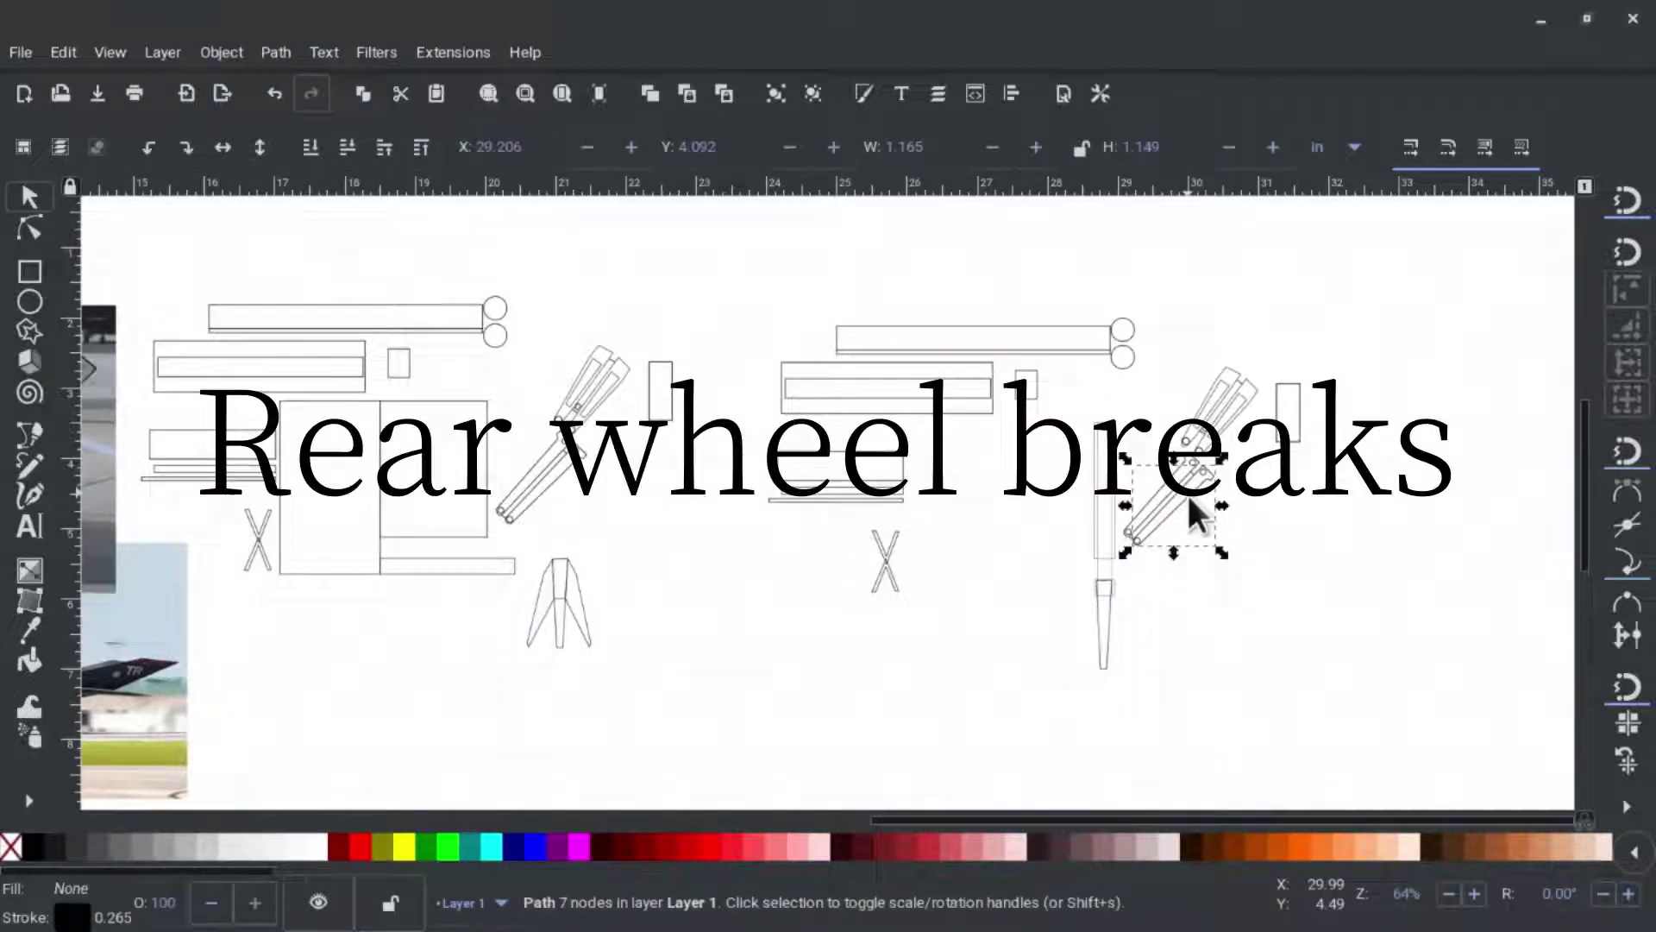
{"action": "key", "text": "Escape"}
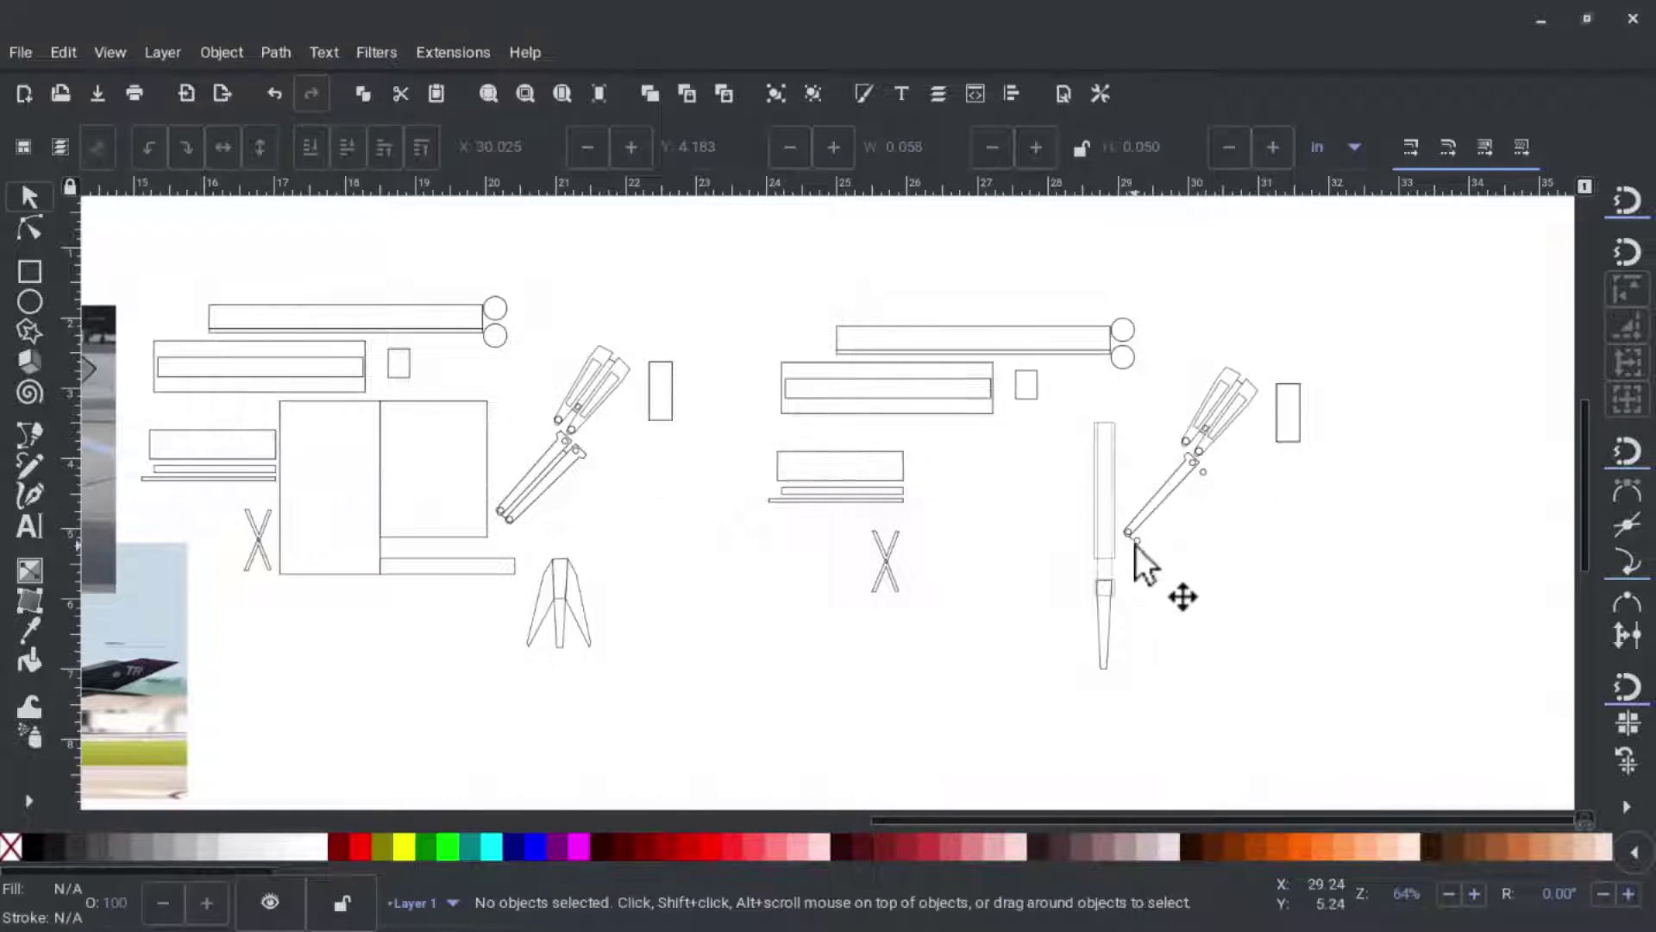
{"action": "left_click", "coordinate": [1134, 544]}
{"action": "key", "text": "Escape"}
{"action": "left_click", "coordinate": [1133, 540]}
{"action": "key", "text": "Escape"}
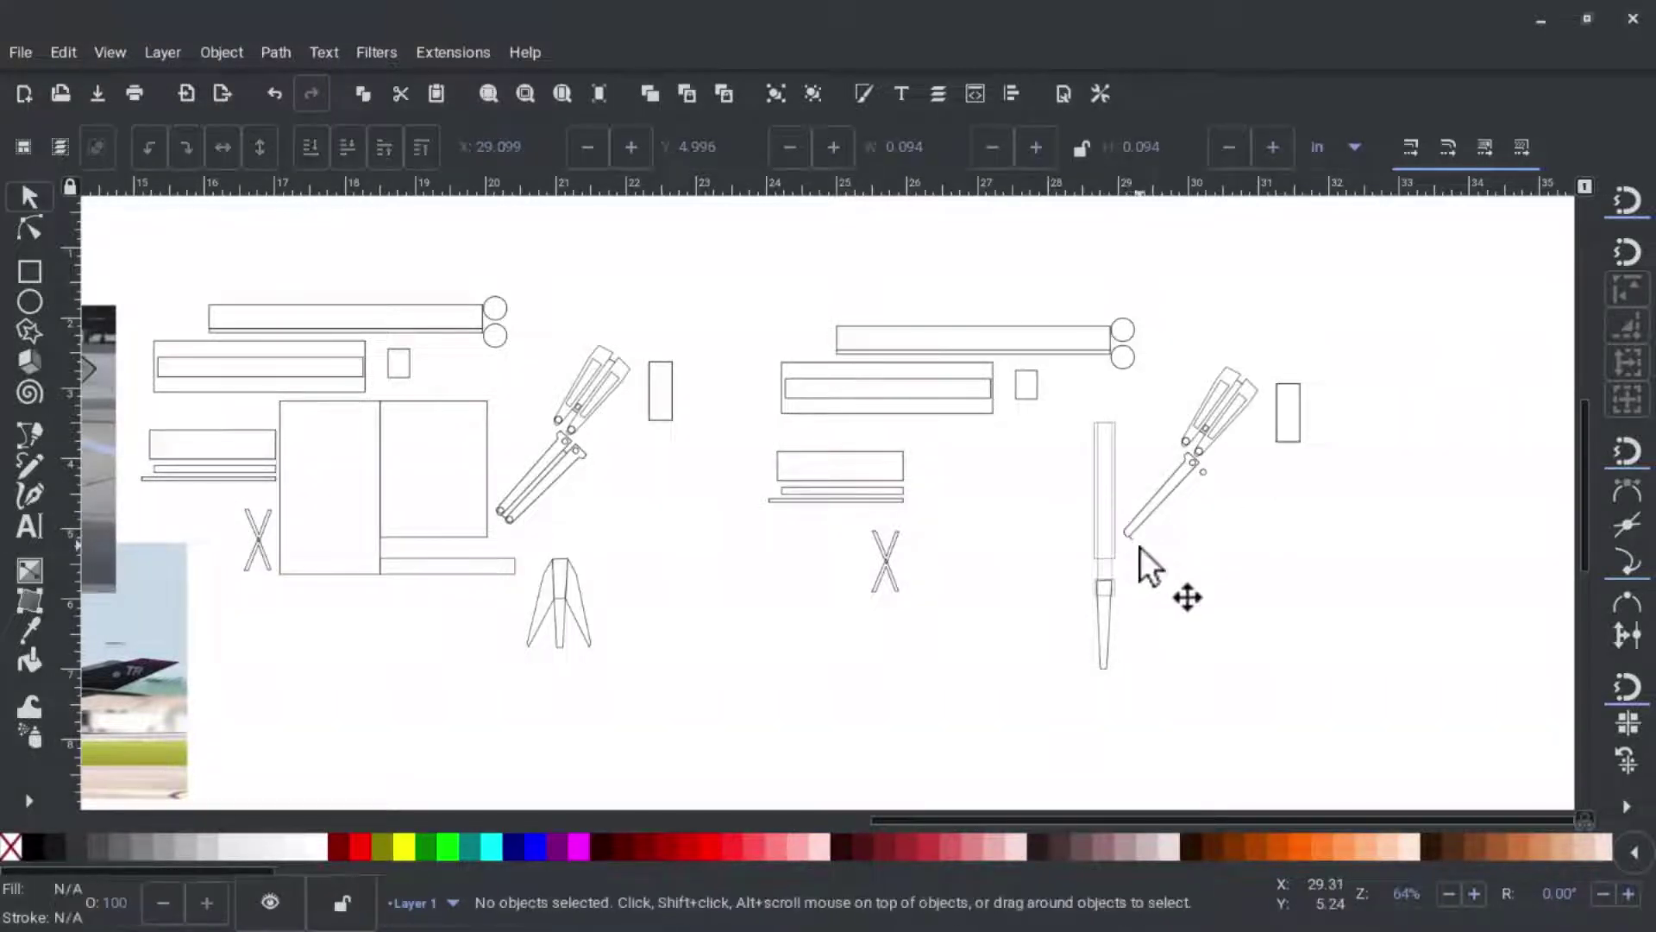
{"action": "scroll", "coordinate": [1140, 532], "scroll_direction": "up", "scroll_amount": 3}
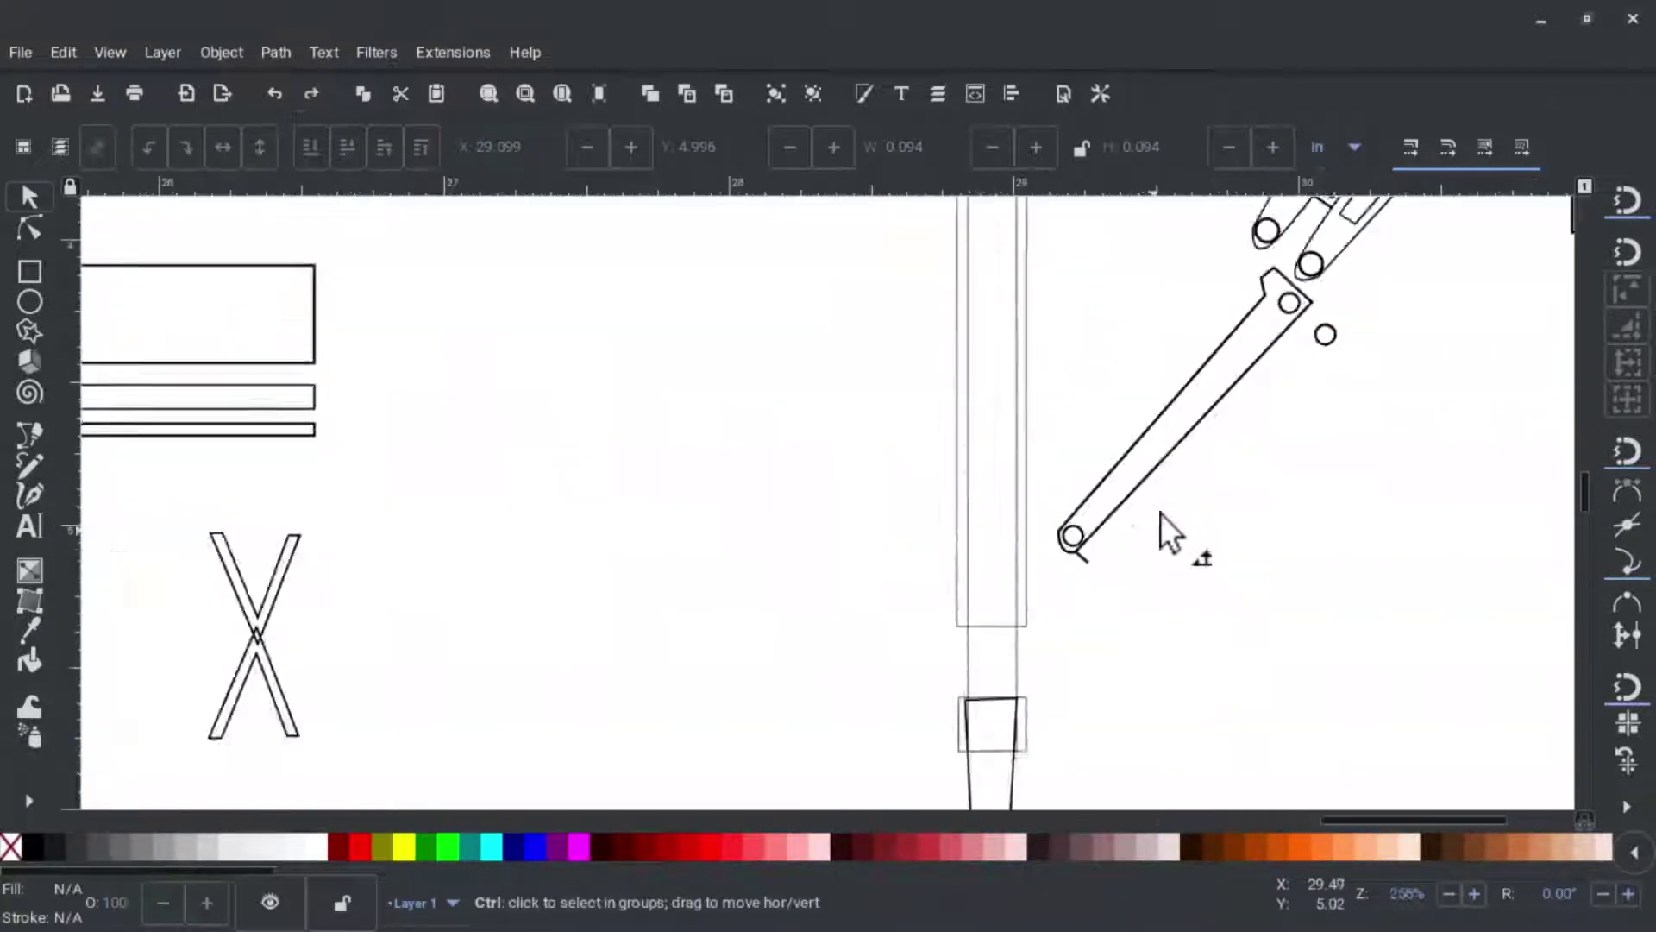
{"action": "scroll", "coordinate": [1160, 512], "scroll_direction": "up", "scroll_amount": 3}
Check the circle at the lower arm's end, then clear the selection.
{"action": "left_click", "coordinate": [1073, 564]}
{"action": "key", "text": "Escape"}
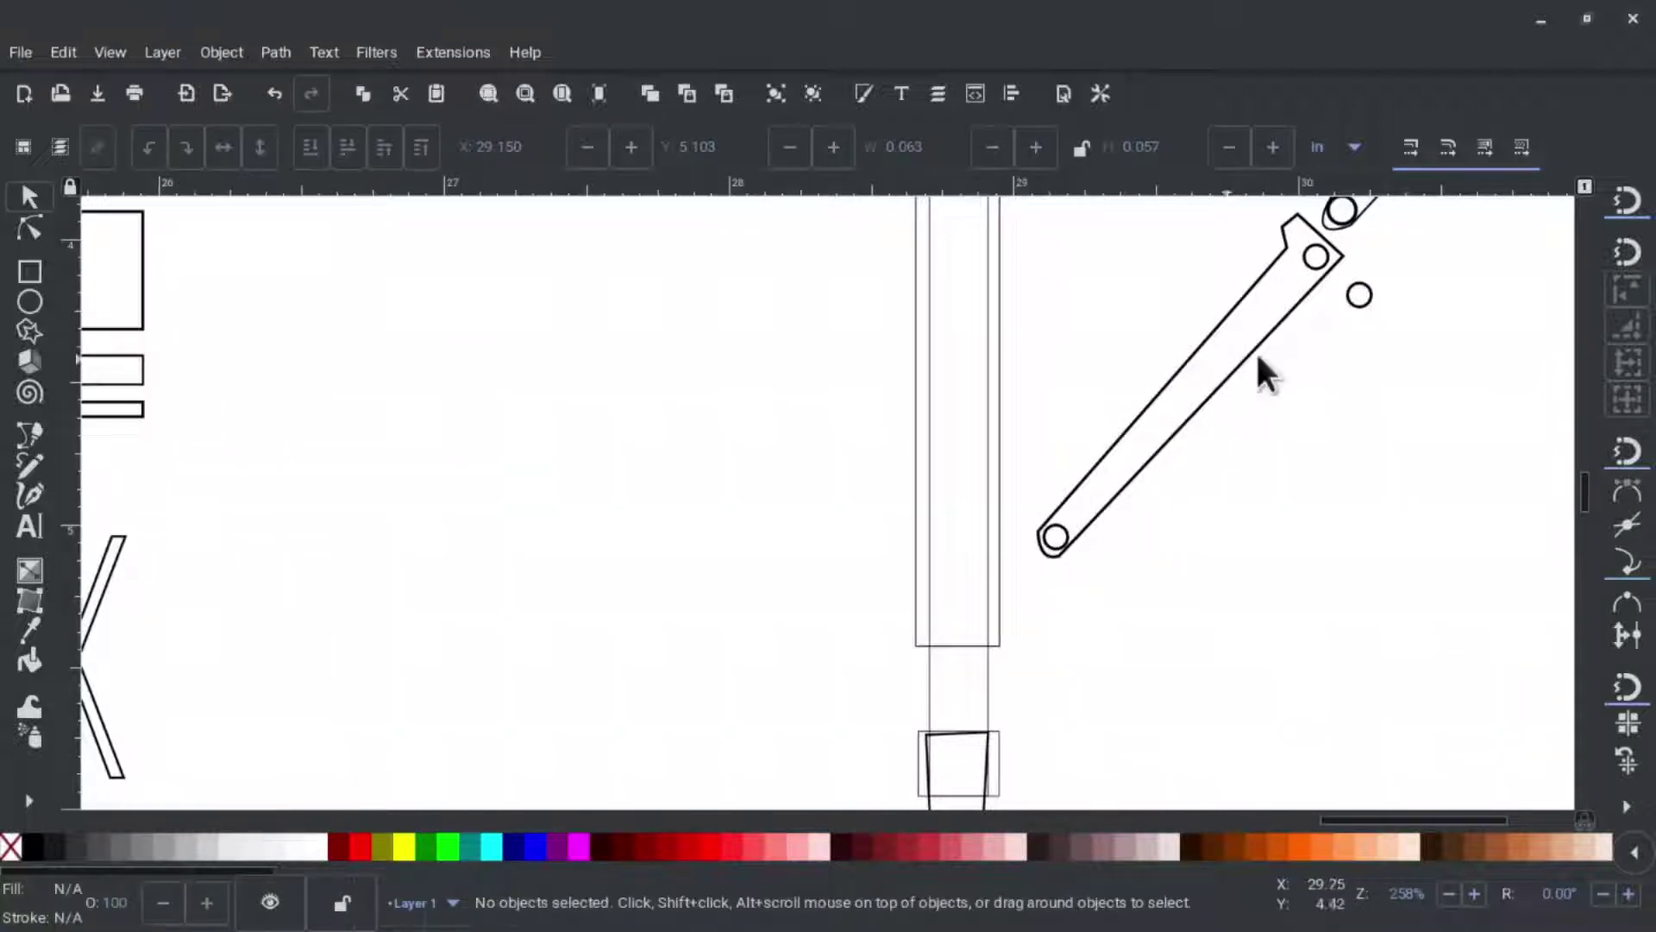
{"action": "left_click", "coordinate": [1360, 302]}
{"action": "key", "text": "Escape"}
{"action": "scroll", "coordinate": [1478, 346], "scroll_direction": "up", "scroll_amount": 3}
{"action": "scroll", "coordinate": [1478, 345], "scroll_direction": "up", "scroll_amount": 3}
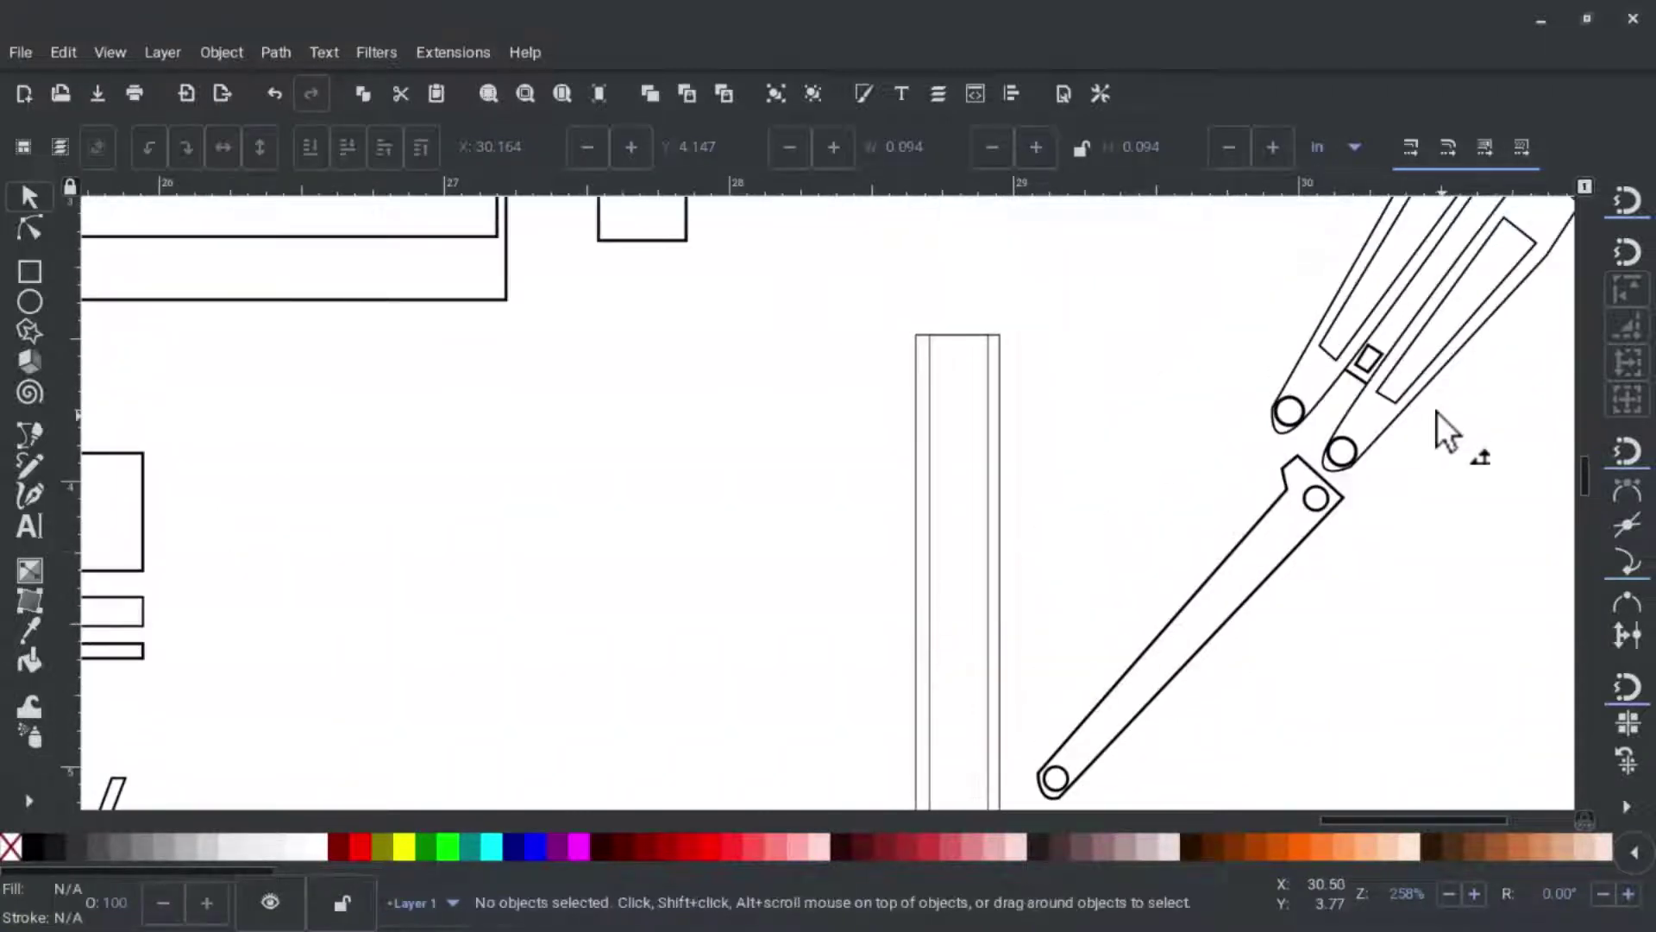
{"action": "scroll", "coordinate": [1404, 405], "scroll_direction": "up", "scroll_amount": 3}
Delete the extra blade's inner slot, its outer shape and two stray marks.
{"action": "left_click", "coordinate": [1391, 520]}
{"action": "key", "text": "Delete"}
{"action": "left_click", "coordinate": [1352, 527]}
{"action": "key", "text": "Delete"}
{"action": "left_click", "coordinate": [1360, 490]}
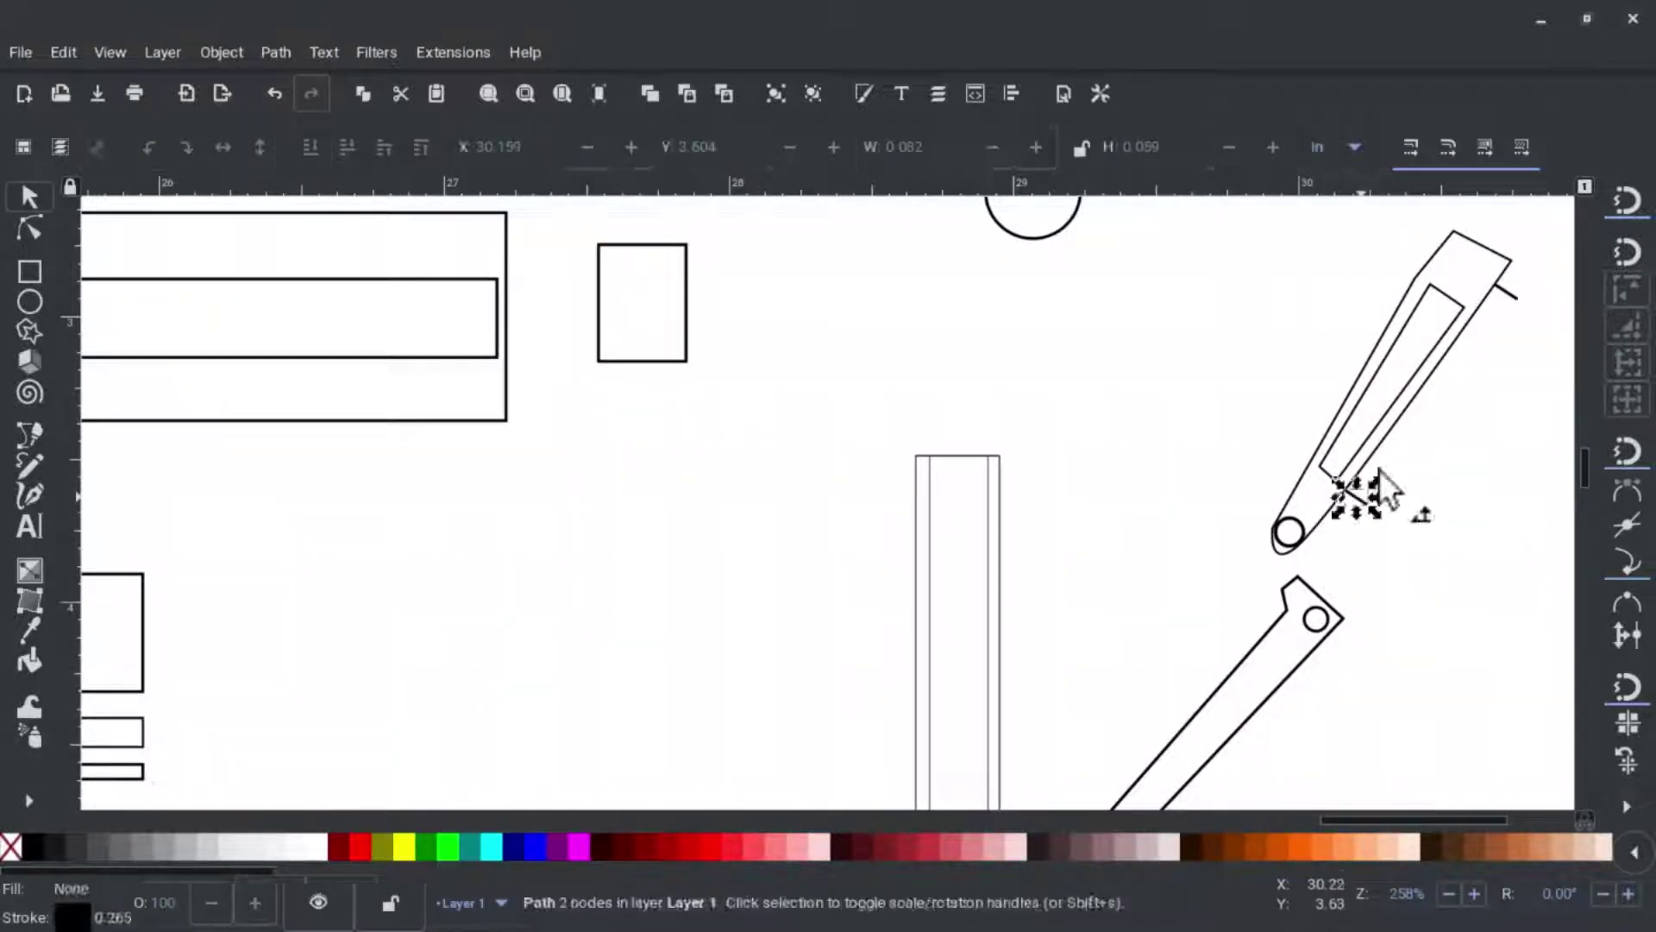
{"action": "key", "text": "Delete"}
{"action": "left_click", "coordinate": [1508, 298]}
{"action": "key", "text": "Delete"}
{"action": "scroll", "coordinate": [1119, 544], "scroll_direction": "down", "scroll_amount": 2}
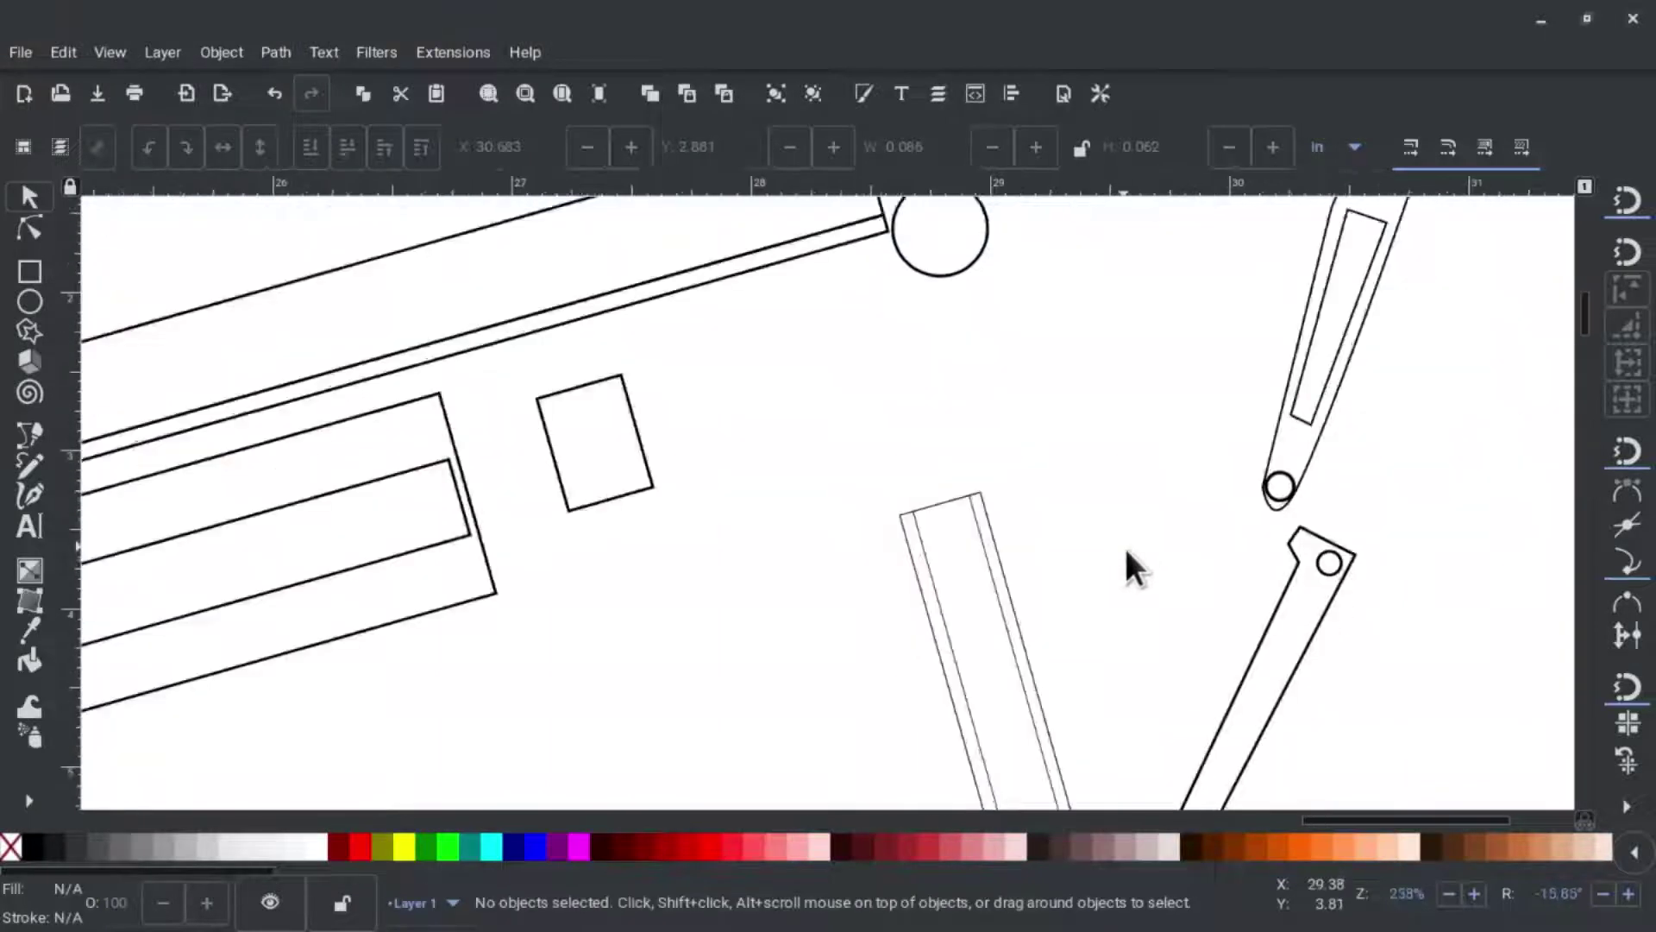
{"action": "scroll", "coordinate": [1124, 547], "scroll_direction": "down", "scroll_amount": 2}
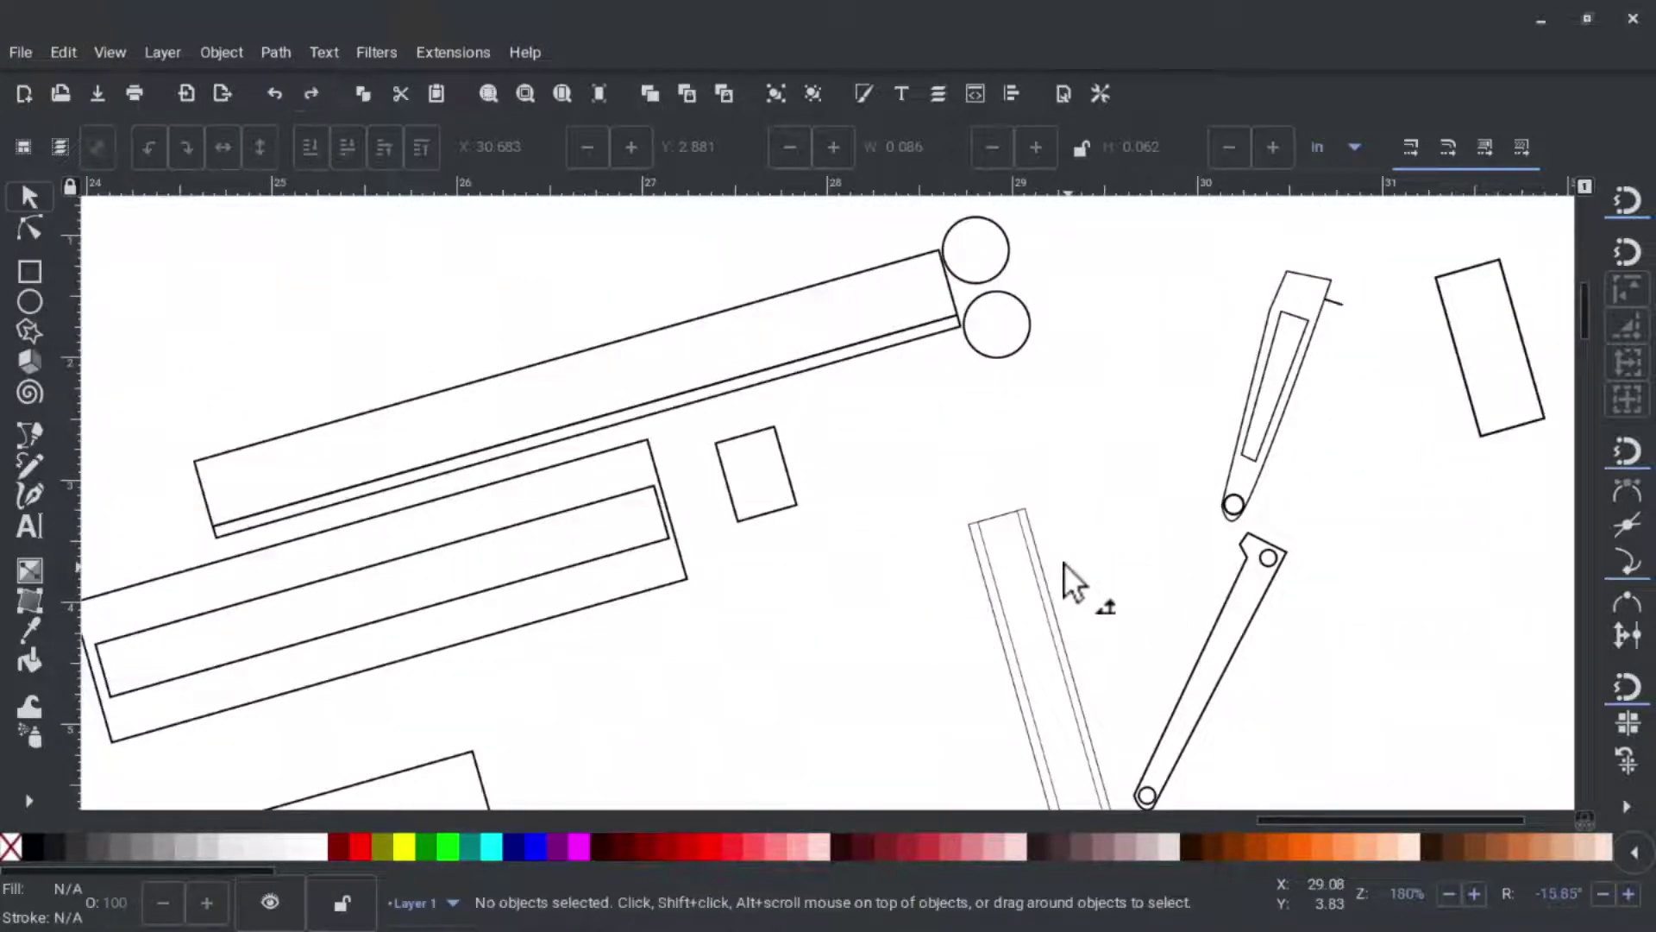
{"action": "scroll", "coordinate": [1075, 554], "scroll_direction": "down", "scroll_amount": 3}
{"action": "scroll", "coordinate": [1075, 554], "scroll_direction": "down", "scroll_amount": 1}
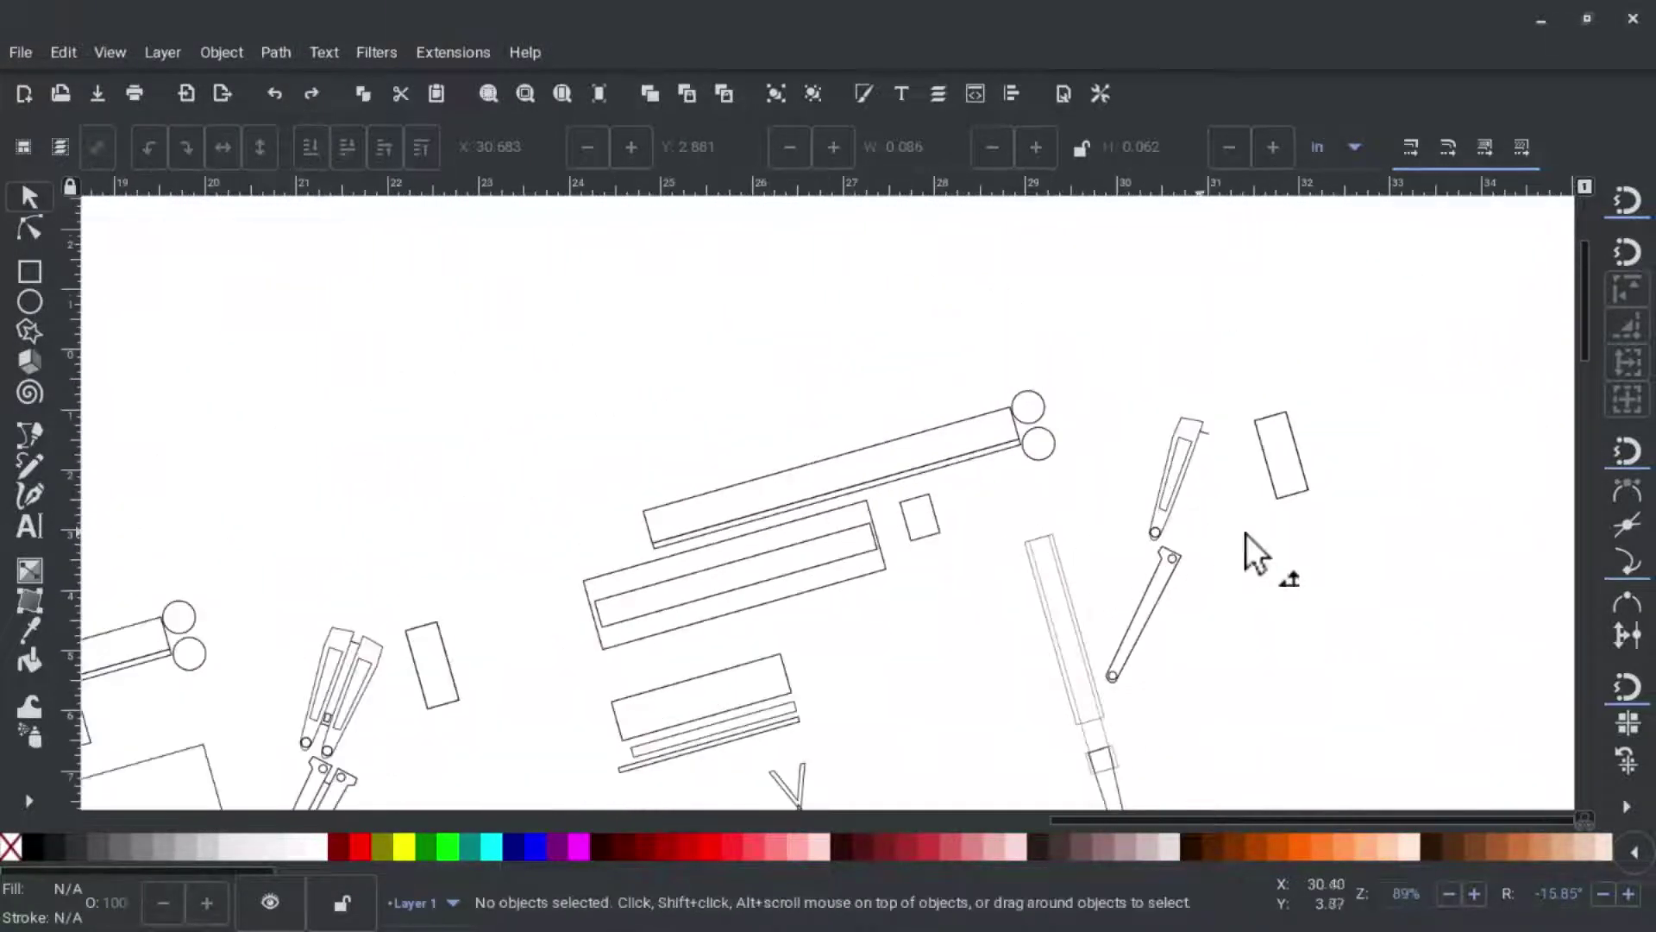
{"action": "scroll", "coordinate": [1278, 555], "scroll_direction": "down", "scroll_amount": 2}
{"action": "scroll", "coordinate": [1274, 582], "scroll_direction": "up", "scroll_amount": 2}
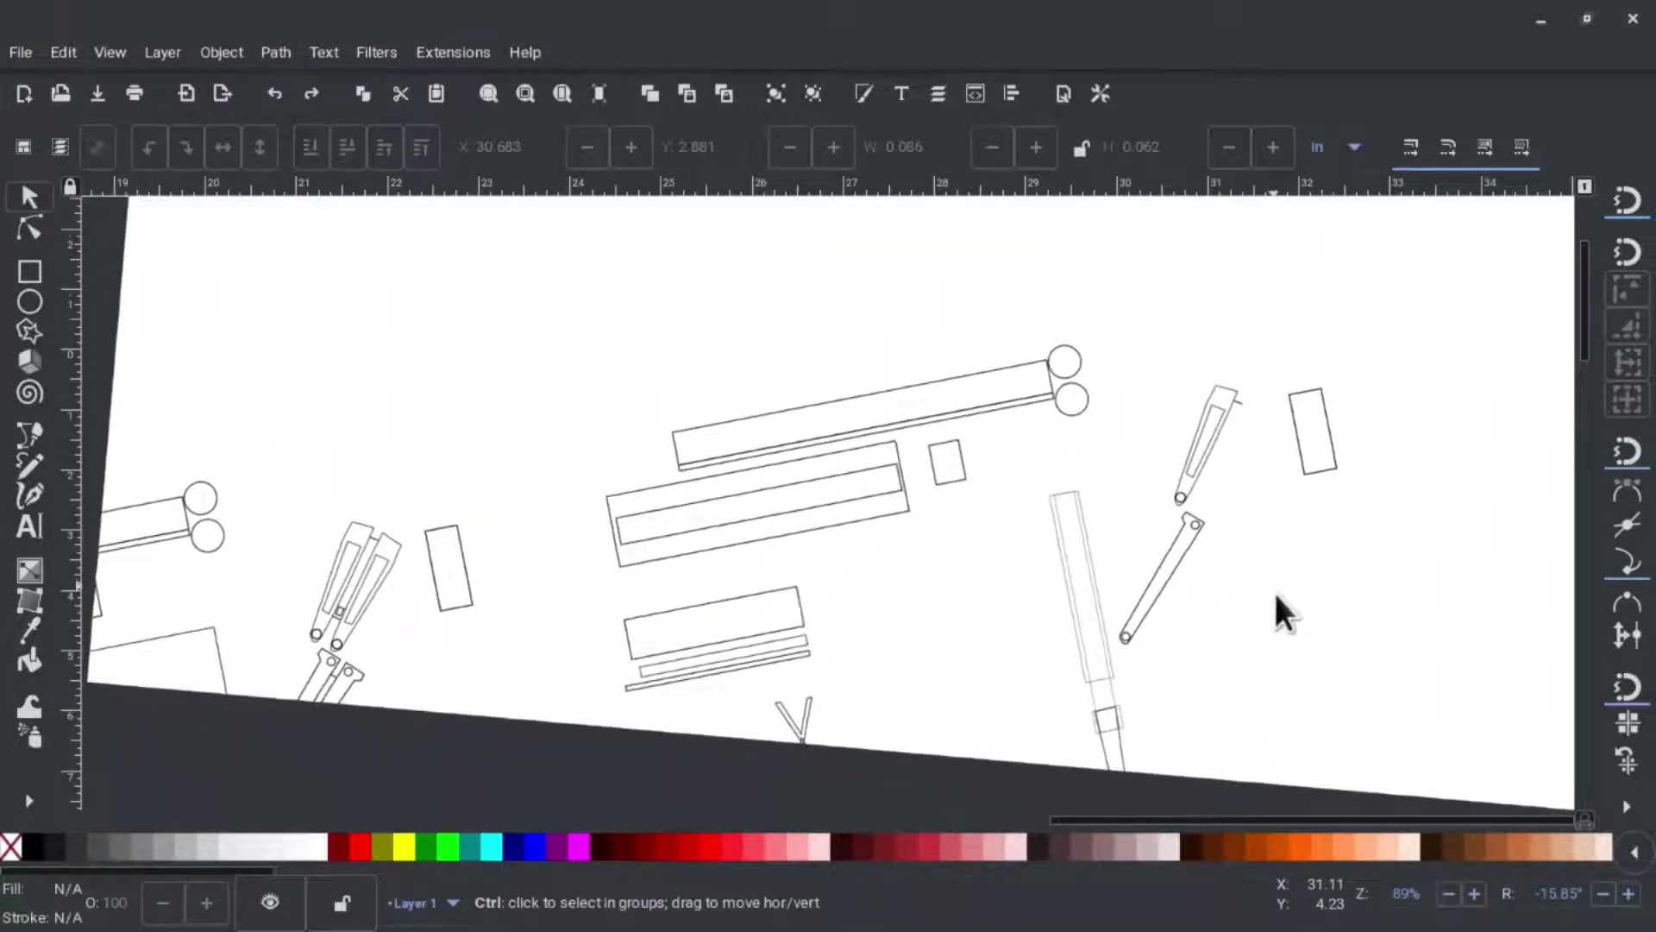
{"action": "scroll", "coordinate": [1270, 616], "scroll_direction": "up", "scroll_amount": 2}
{"action": "scroll", "coordinate": [1267, 633], "scroll_direction": "up", "scroll_amount": 1}
{"action": "scroll", "coordinate": [1263, 641], "scroll_direction": "up", "scroll_amount": 1}
{"action": "scroll", "coordinate": [1261, 647], "scroll_direction": "down", "scroll_amount": 2}
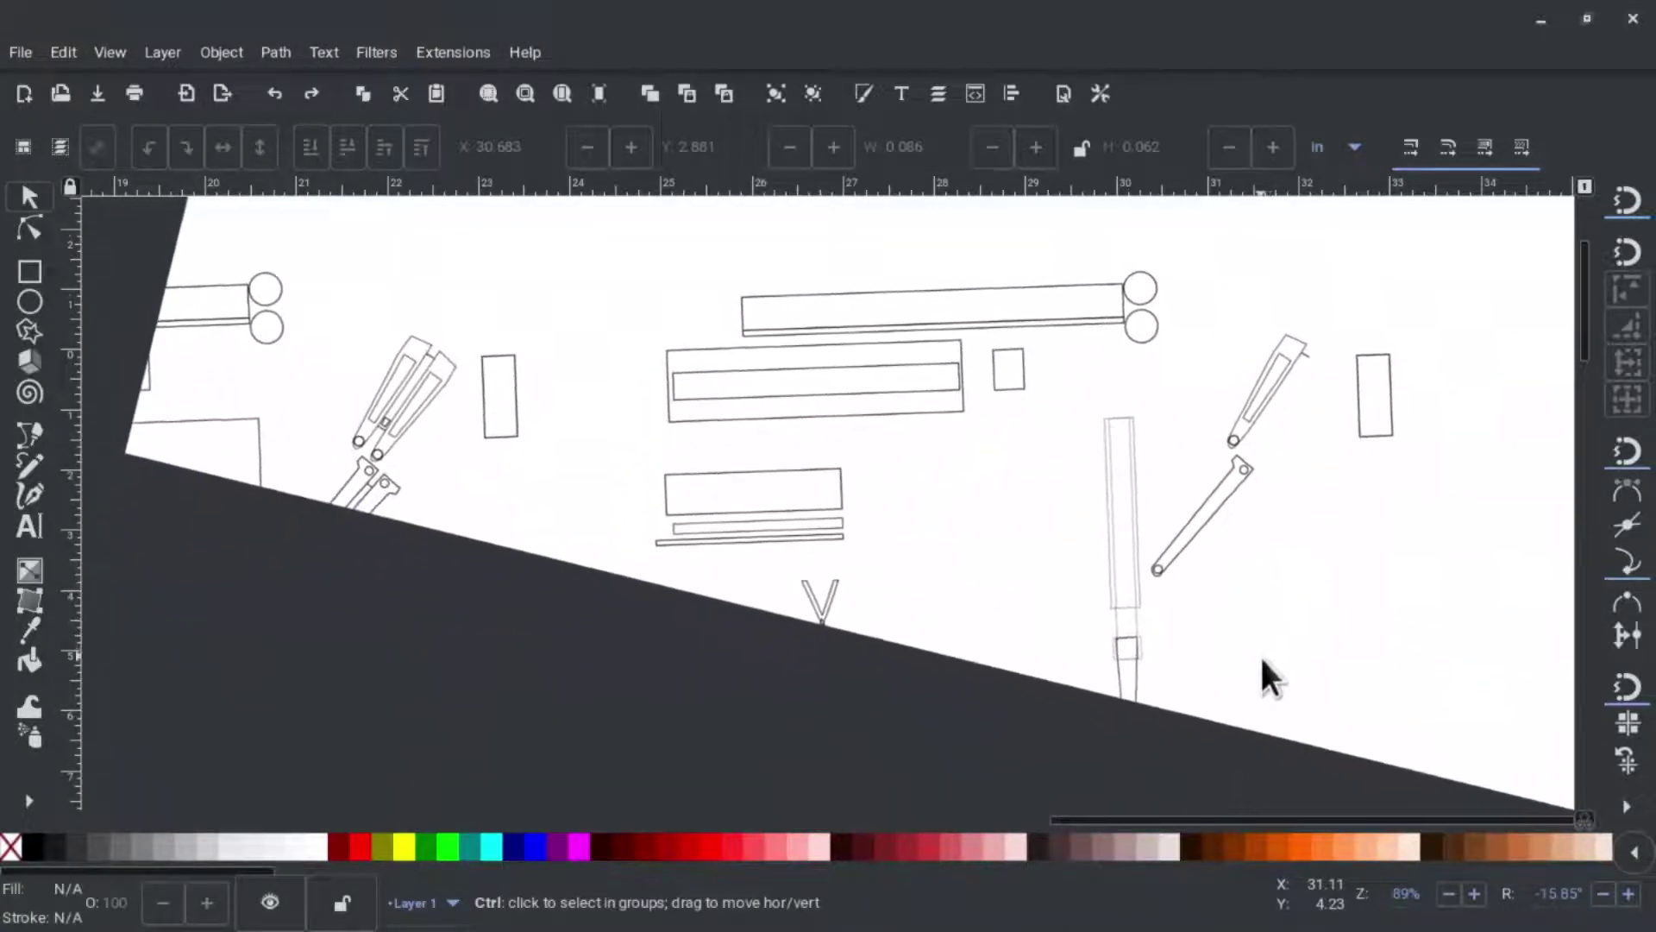
{"action": "scroll", "coordinate": [1256, 674], "scroll_direction": "down", "scroll_amount": 2}
{"action": "scroll", "coordinate": [1256, 674], "scroll_direction": "down", "scroll_amount": 1}
{"action": "scroll", "coordinate": [1260, 671], "scroll_direction": "up", "scroll_amount": 2}
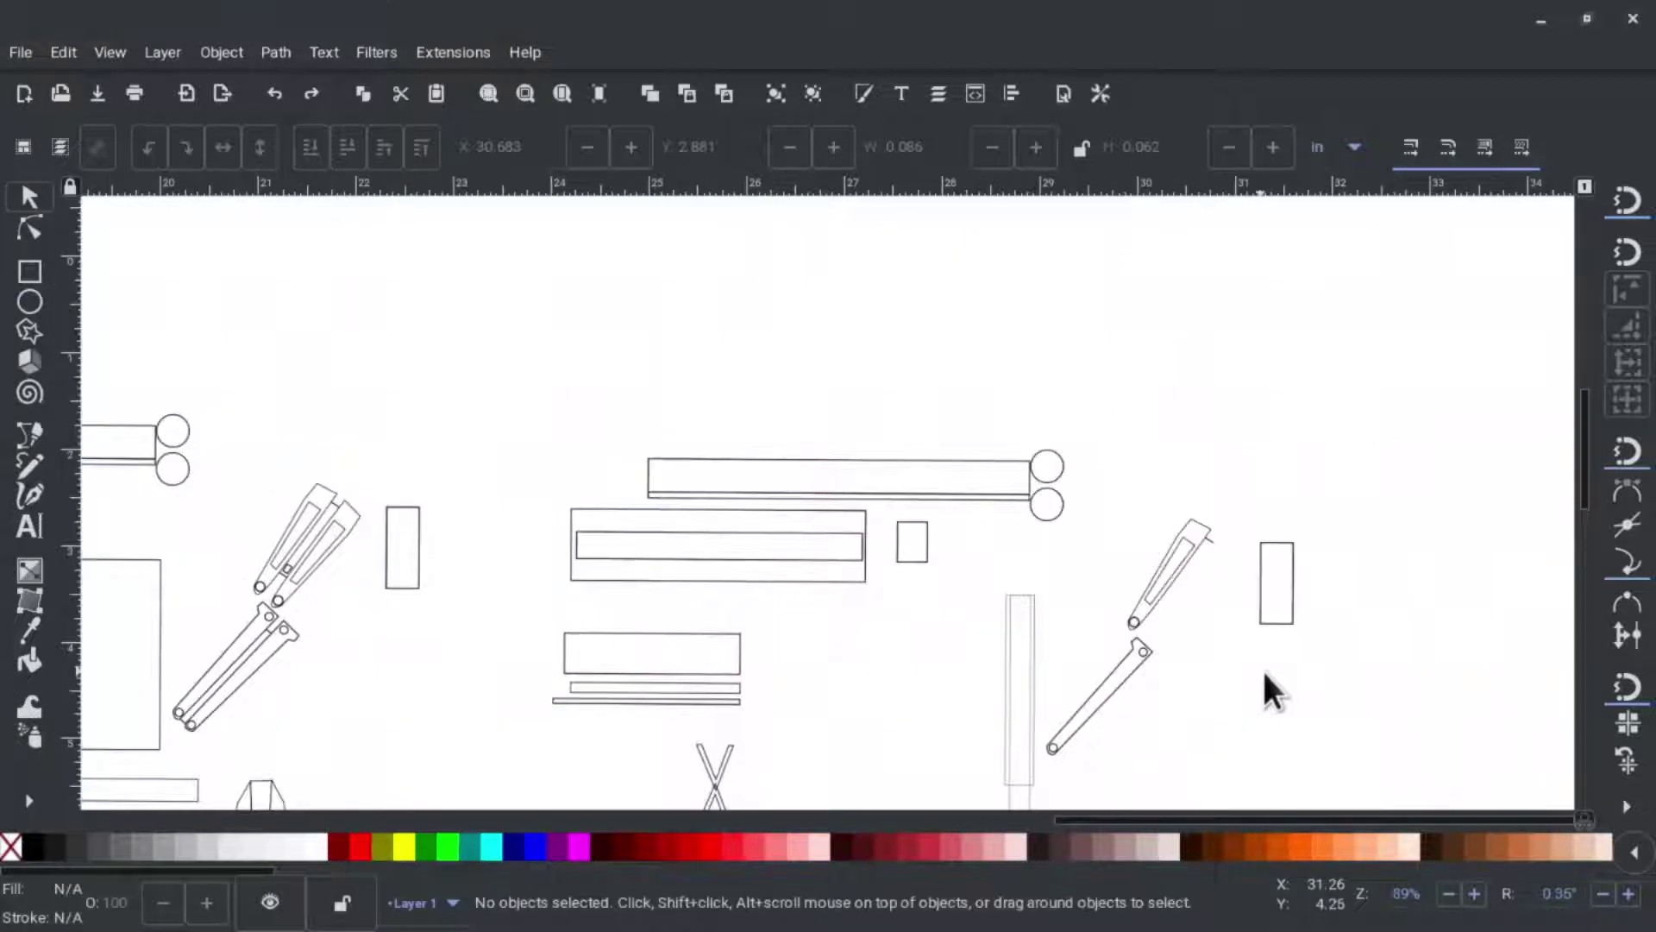
{"action": "scroll", "coordinate": [1263, 668], "scroll_direction": "down", "scroll_amount": 2}
{"action": "scroll", "coordinate": [1263, 666], "scroll_direction": "down", "scroll_amount": 2}
{"action": "scroll", "coordinate": [1264, 666], "scroll_direction": "down", "scroll_amount": 1}
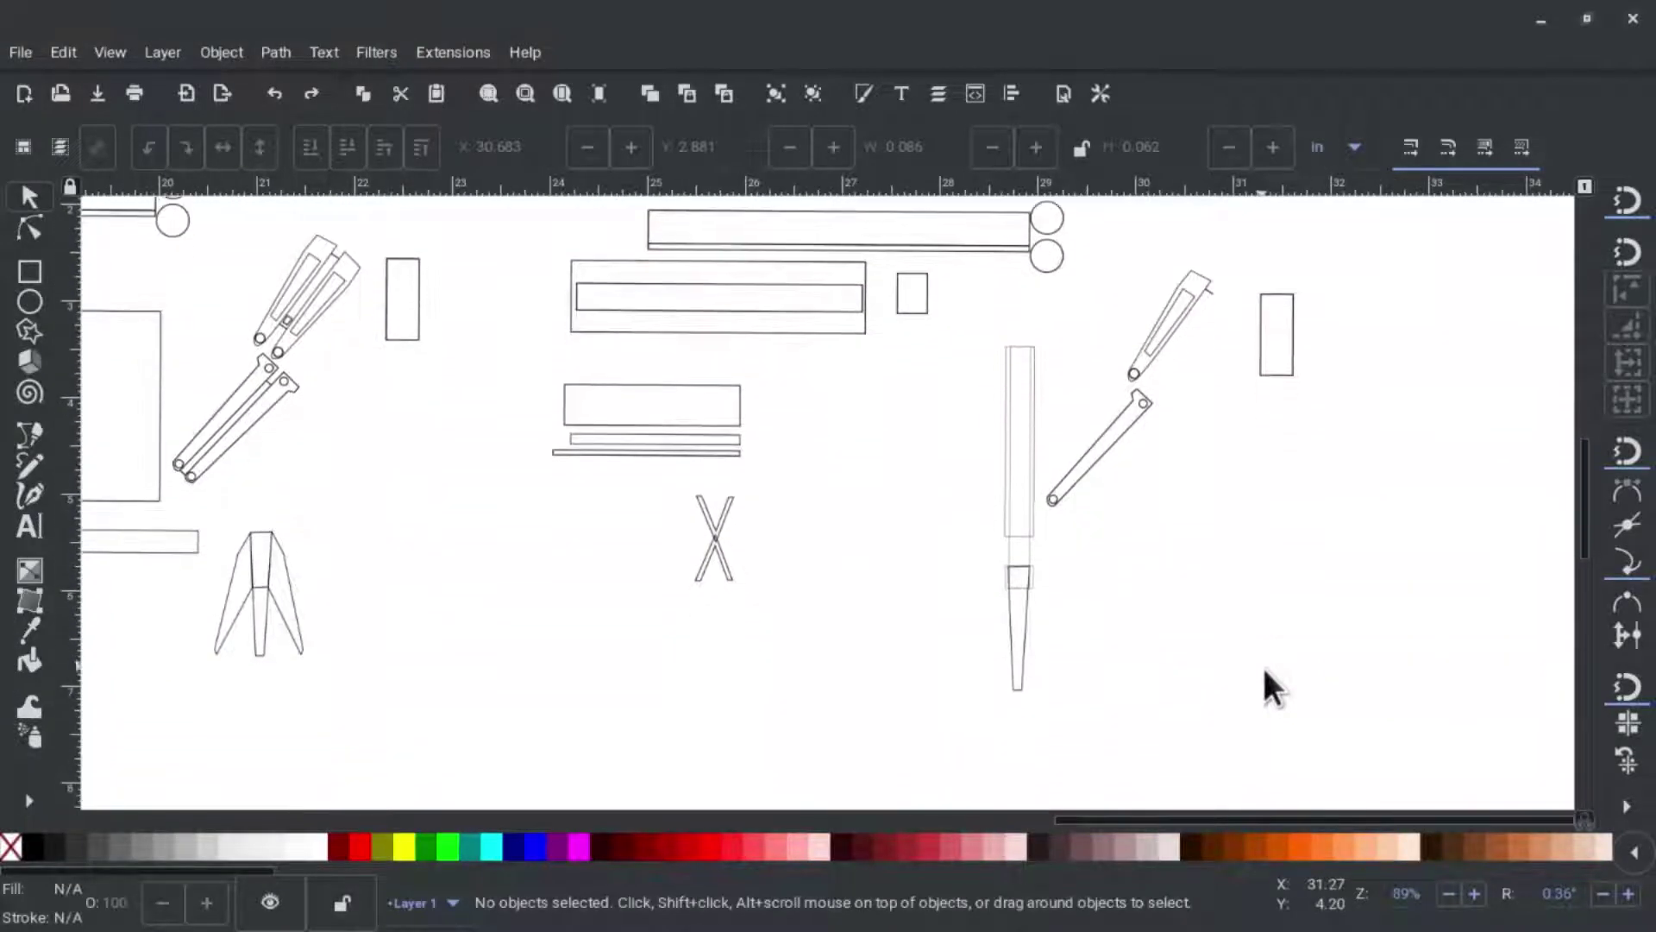
{"action": "scroll", "coordinate": [1264, 666], "scroll_direction": "down", "scroll_amount": 1}
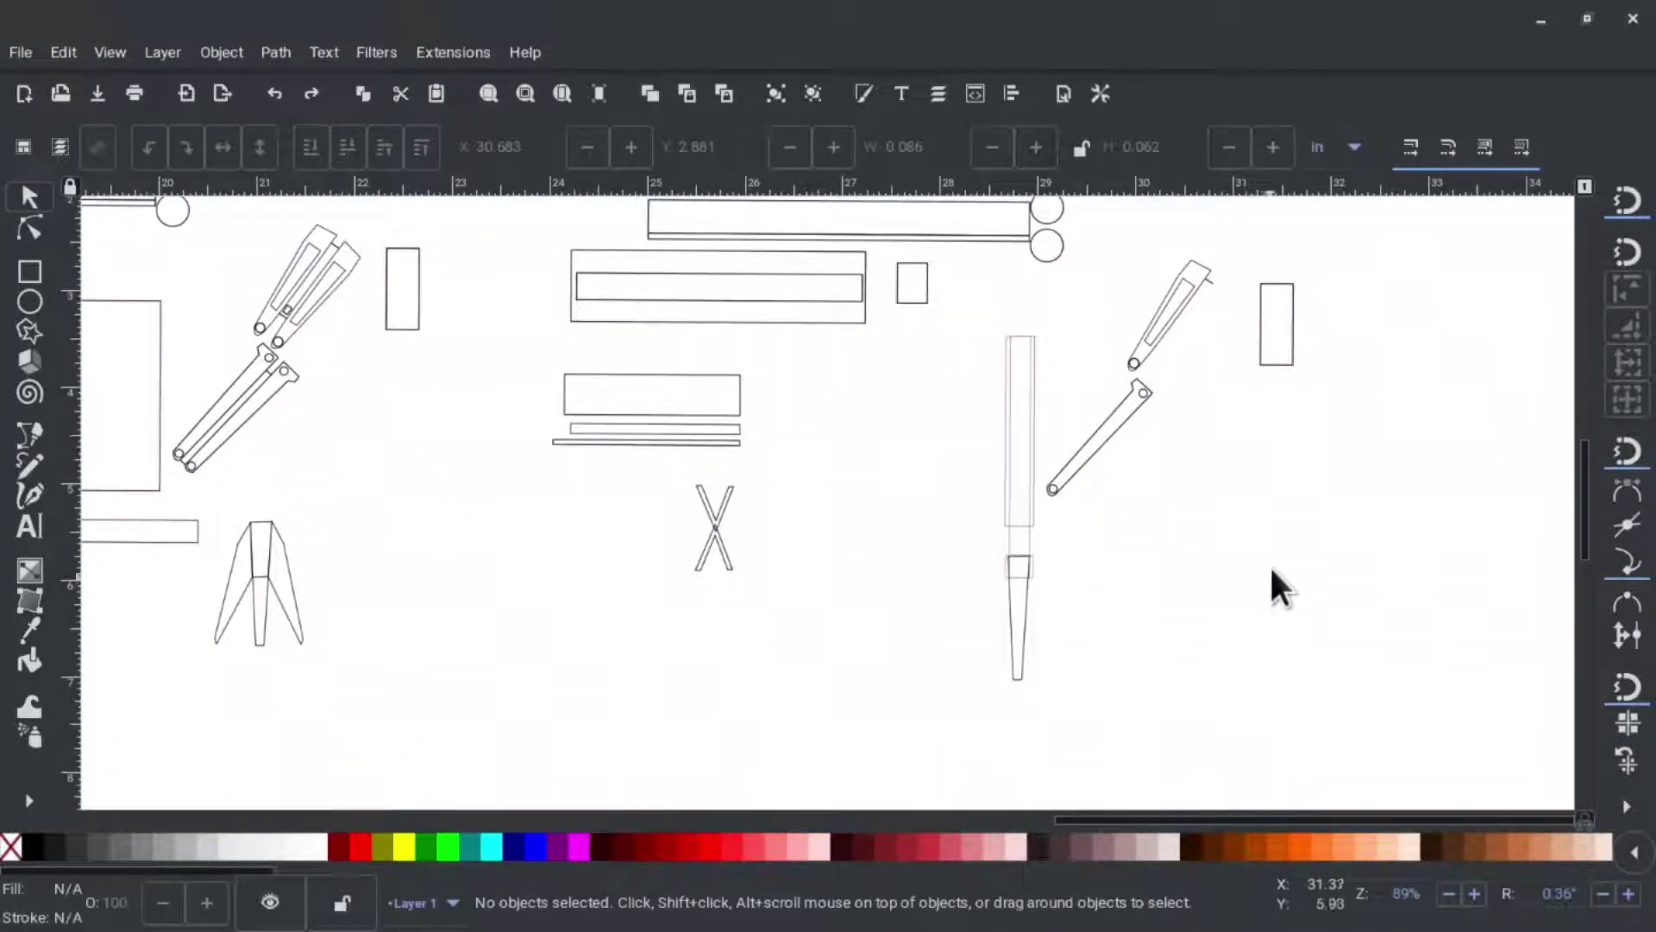
{"action": "scroll", "coordinate": [1270, 563], "scroll_direction": "up", "scroll_amount": 1}
{"action": "scroll", "coordinate": [1263, 561], "scroll_direction": "up", "scroll_amount": 1}
{"action": "scroll", "coordinate": [1257, 561], "scroll_direction": "up", "scroll_amount": 1}
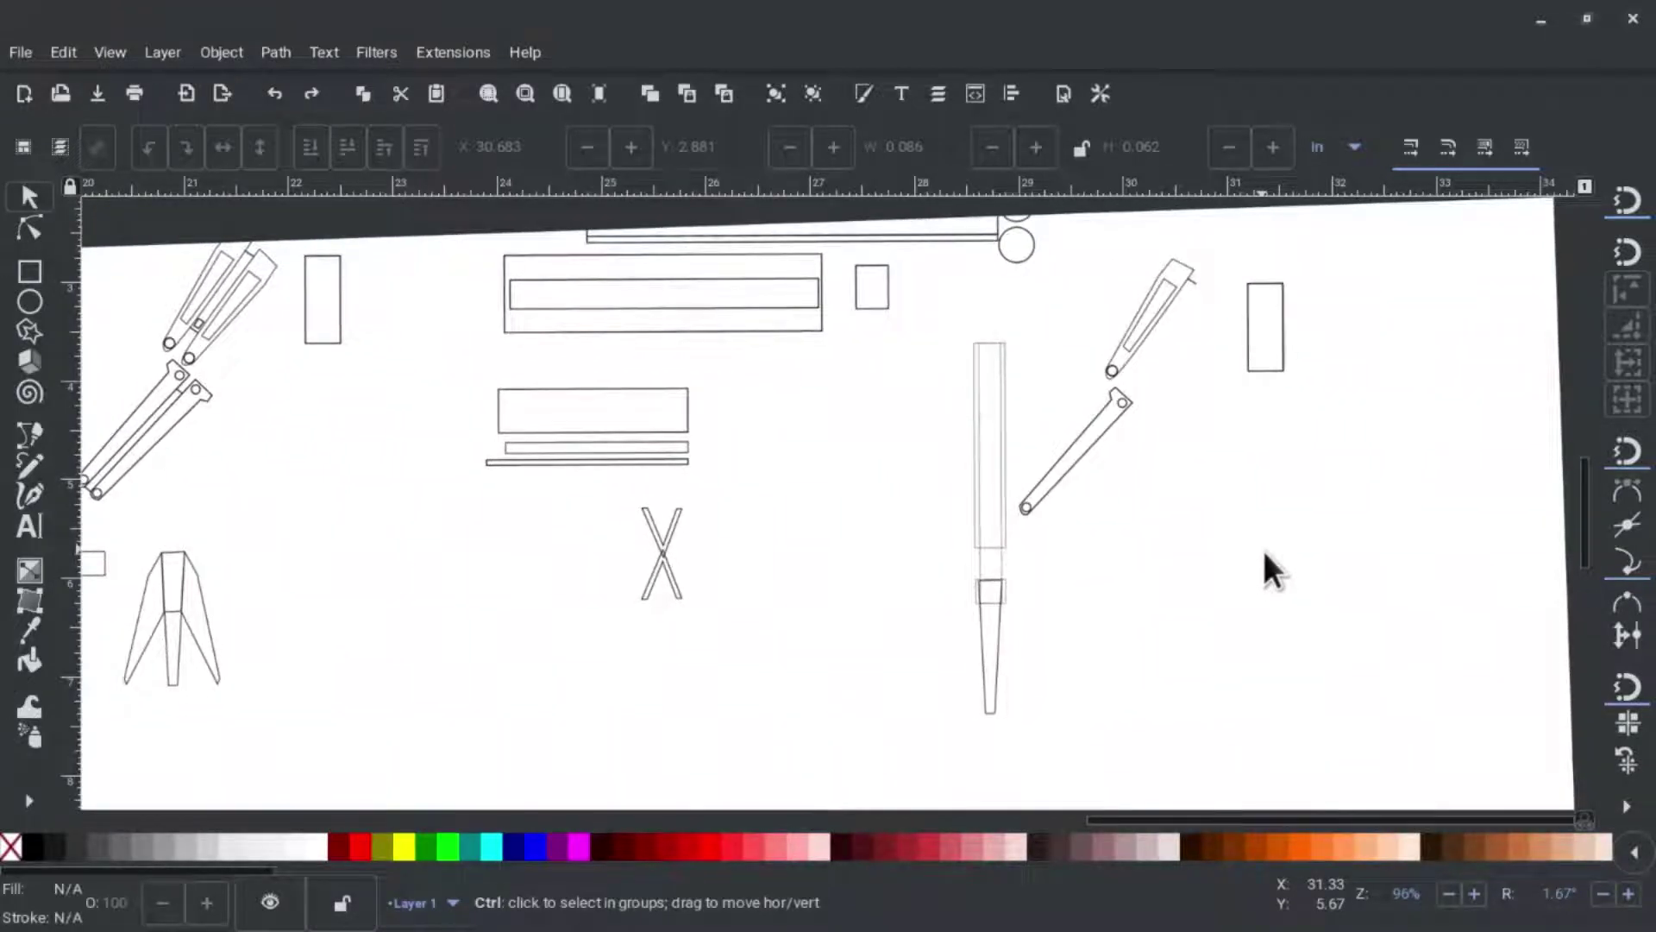
{"action": "scroll", "coordinate": [1264, 550], "scroll_direction": "down", "scroll_amount": 1}
{"action": "scroll", "coordinate": [1258, 558], "scroll_direction": "down", "scroll_amount": 1}
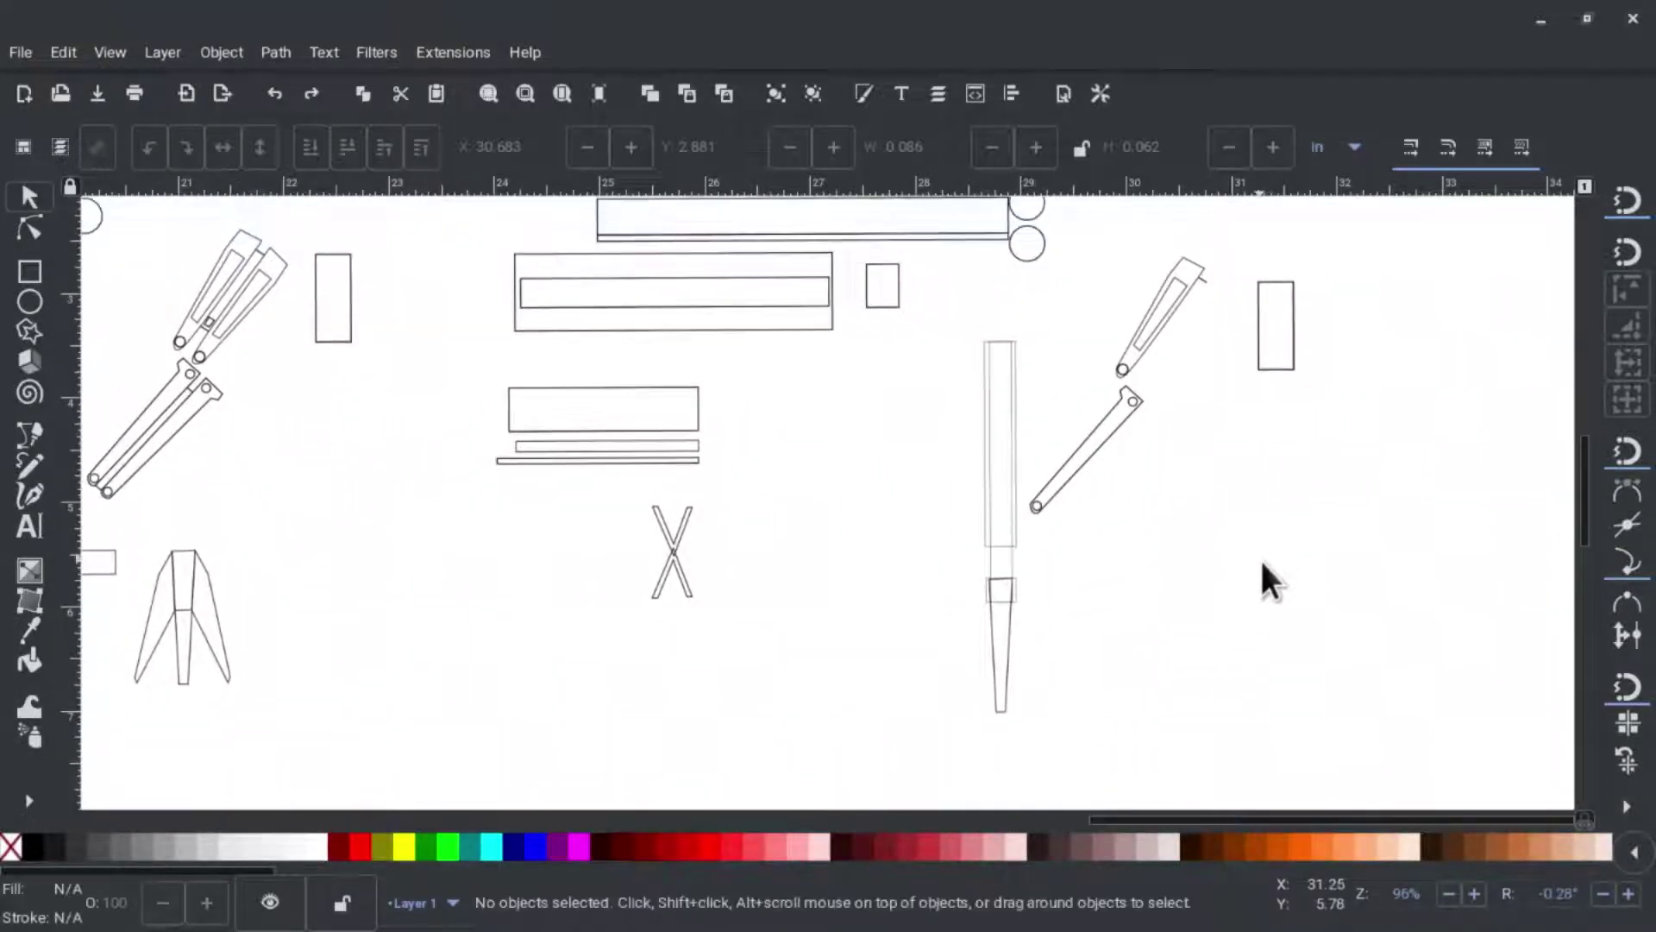
{"action": "scroll", "coordinate": [1267, 580], "scroll_direction": "up", "scroll_amount": 1}
{"action": "scroll", "coordinate": [1259, 558], "scroll_direction": "up", "scroll_amount": 1}
{"action": "scroll", "coordinate": [1231, 517], "scroll_direction": "up", "scroll_amount": 1}
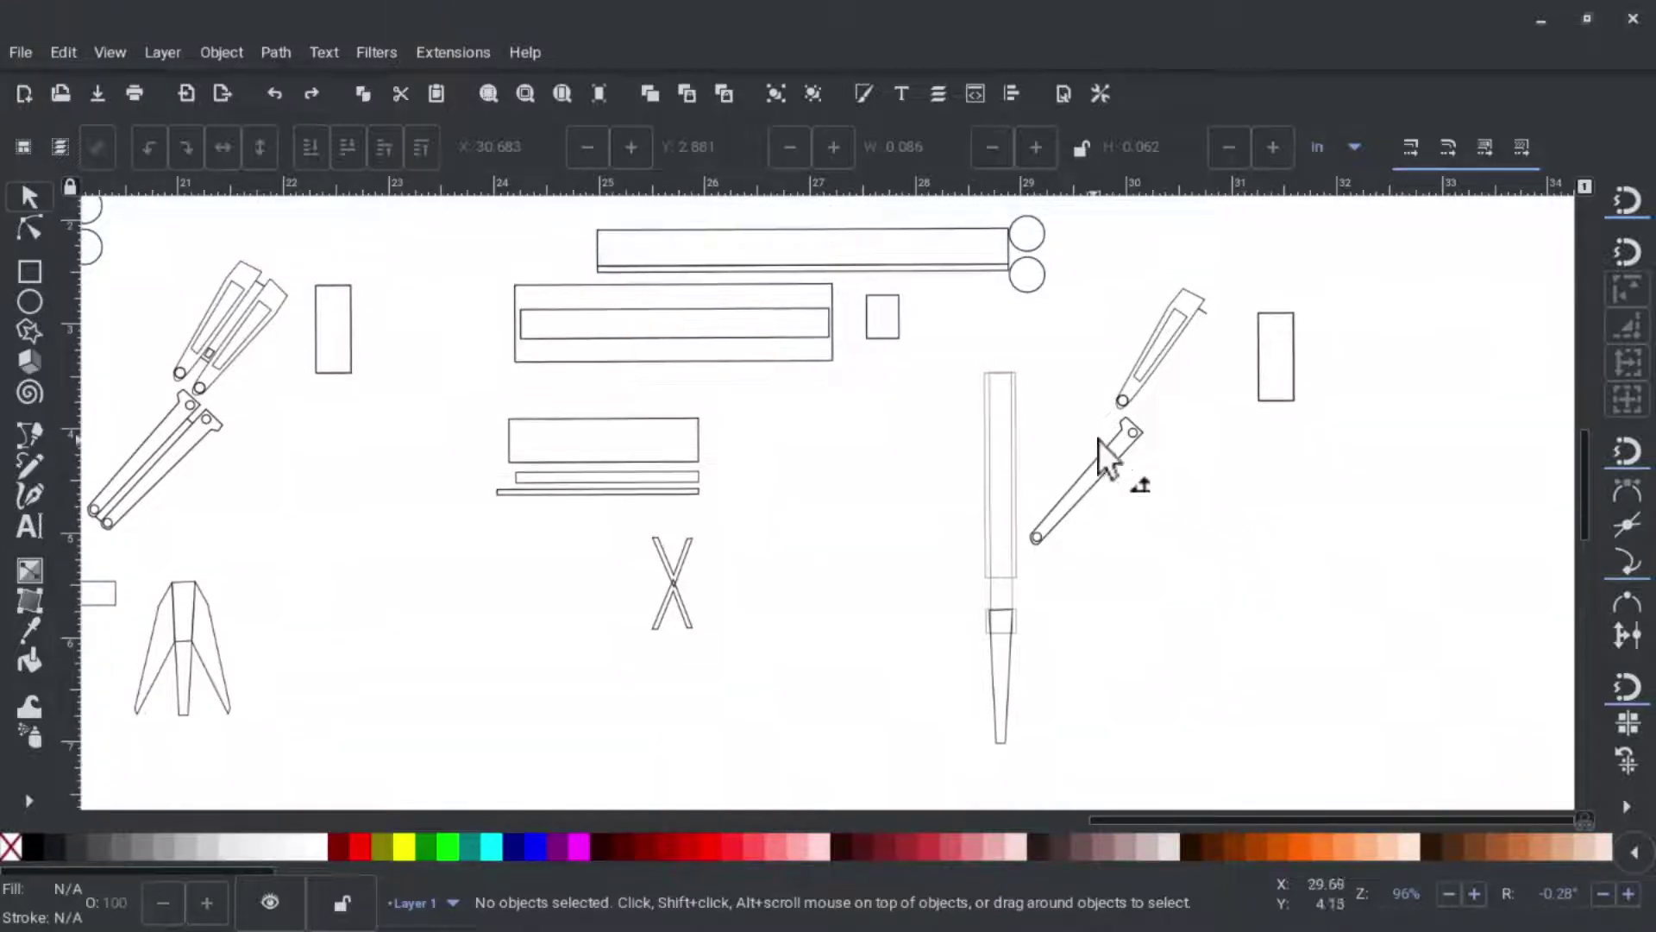
{"action": "left_click_drag", "start_coordinate": [1168, 417], "coordinate": [1029, 551]}
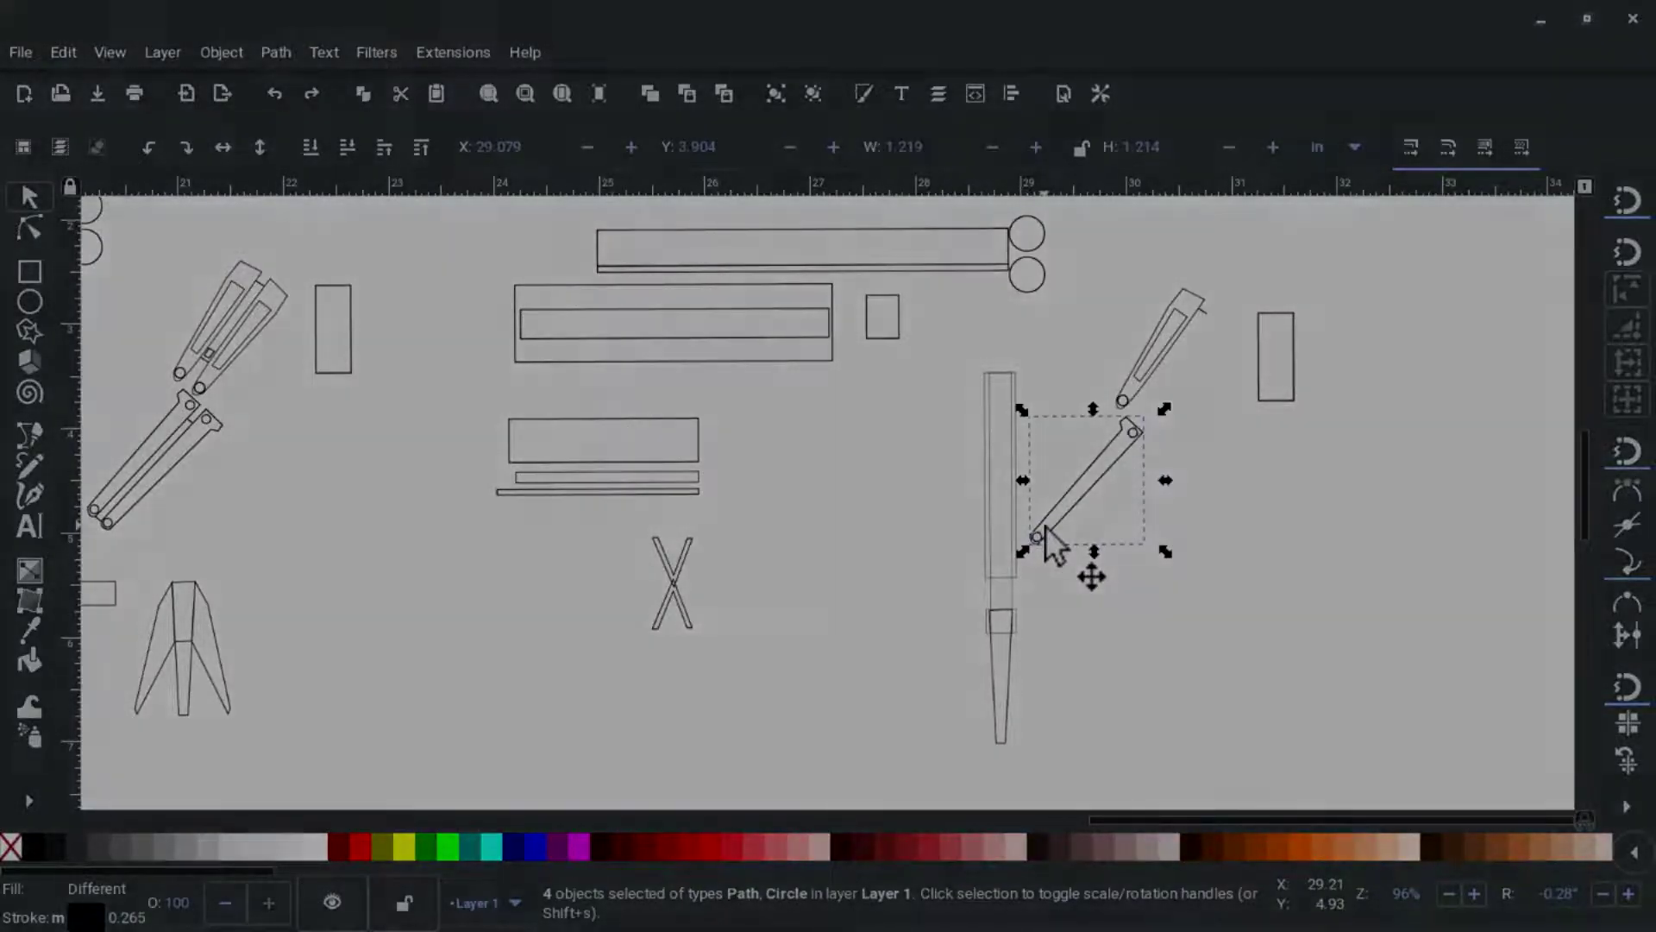